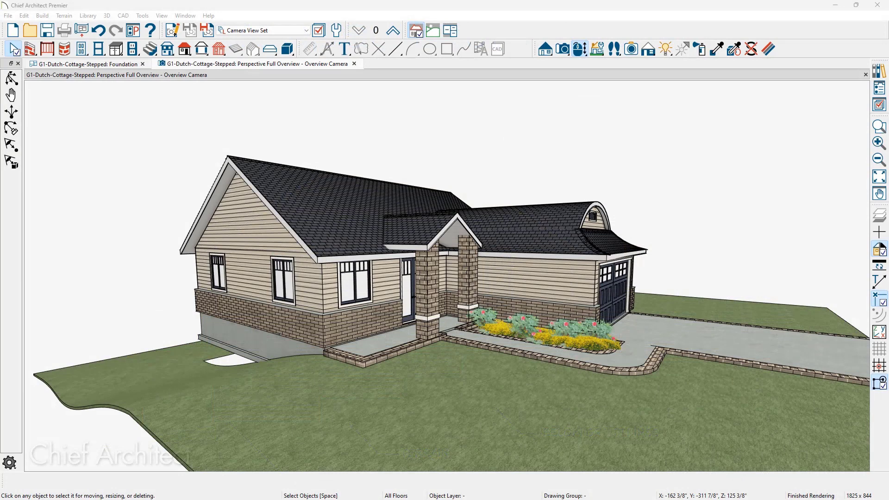
Step: Orbit and zoom out the overview to face the gable side and its exposed foundation on the slope
middle_click_drag(455, 393, 618, 374)
scroll(617, 374, "down", 5)
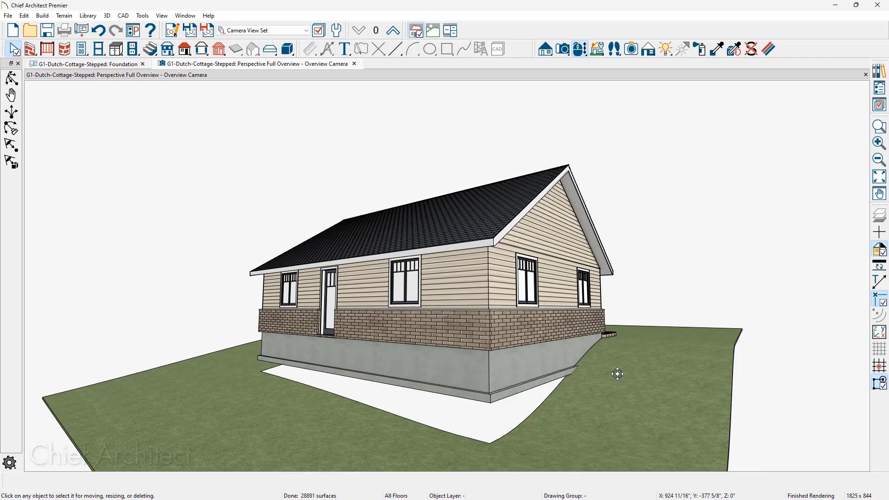
middle_click_drag(590, 351, 510, 343)
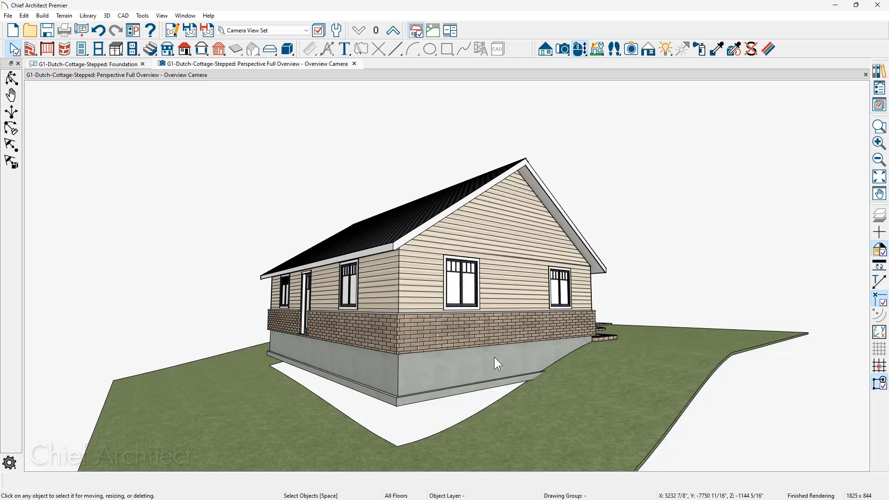
Step: From the foundation plan, create Elevation 1 looking at the sloped gable side and frame the house
left_click(124, 65)
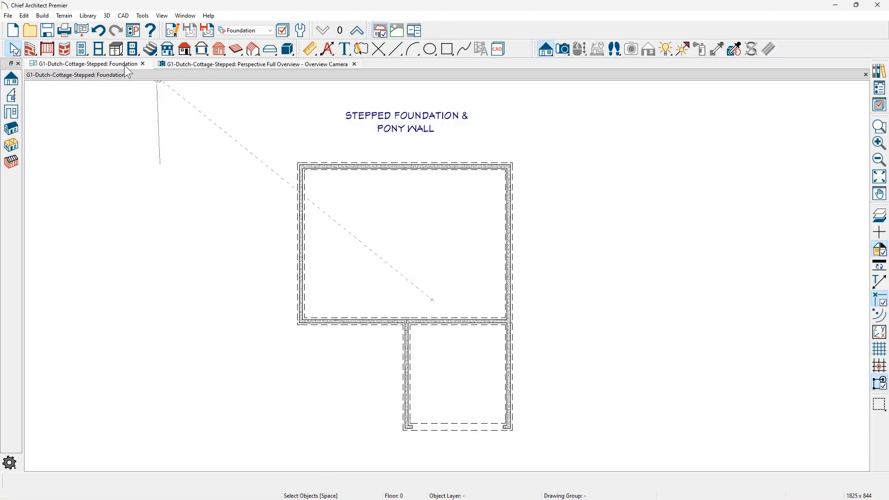
left_click(547, 48)
left_click_drag(265, 226, 378, 222)
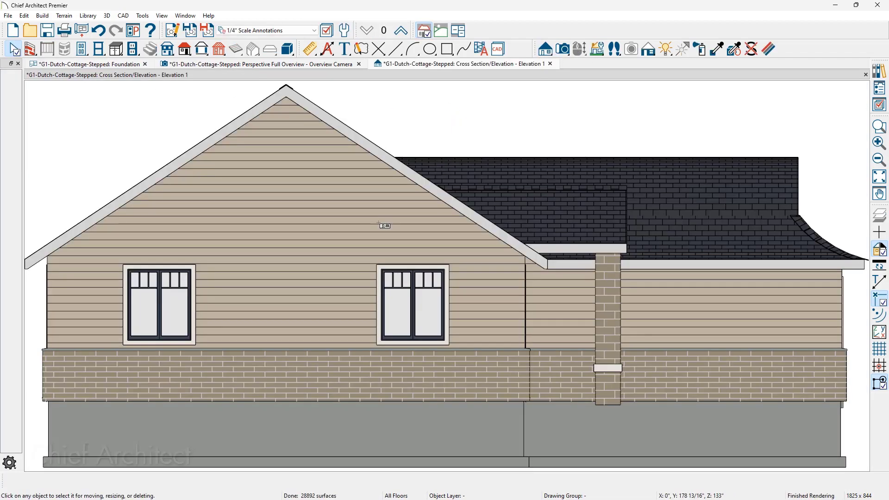
scroll(467, 312, "down", 2)
middle_click_drag(453, 352, 510, 285)
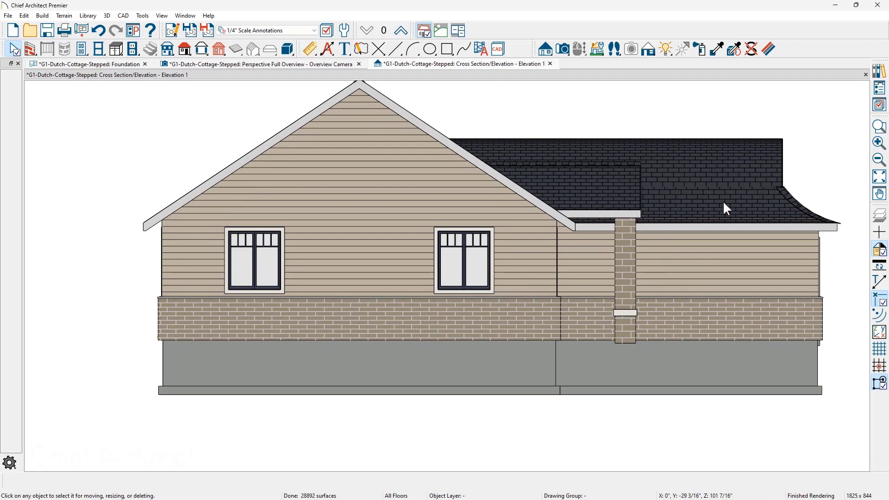
Step: Turn on display of the Terrain Perimeter and Terrain Features layers so the ground line shows
left_click(880, 106)
left_click(751, 132)
type("terrain")
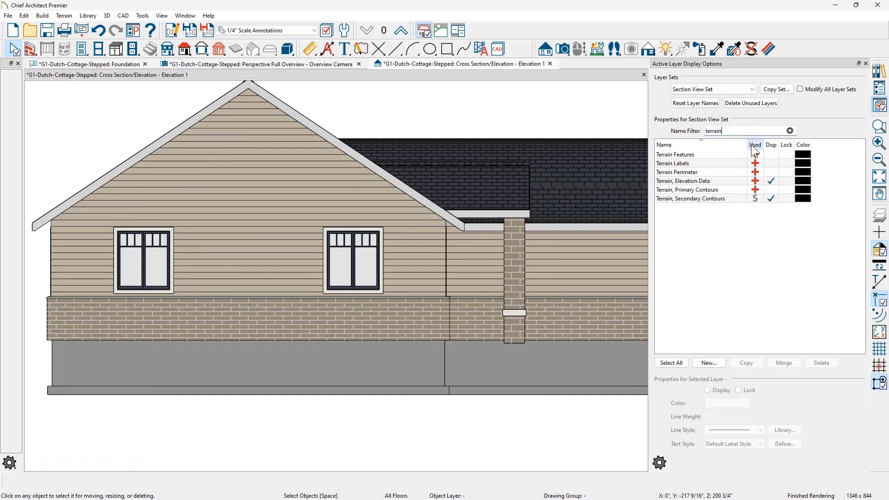
left_click(770, 172)
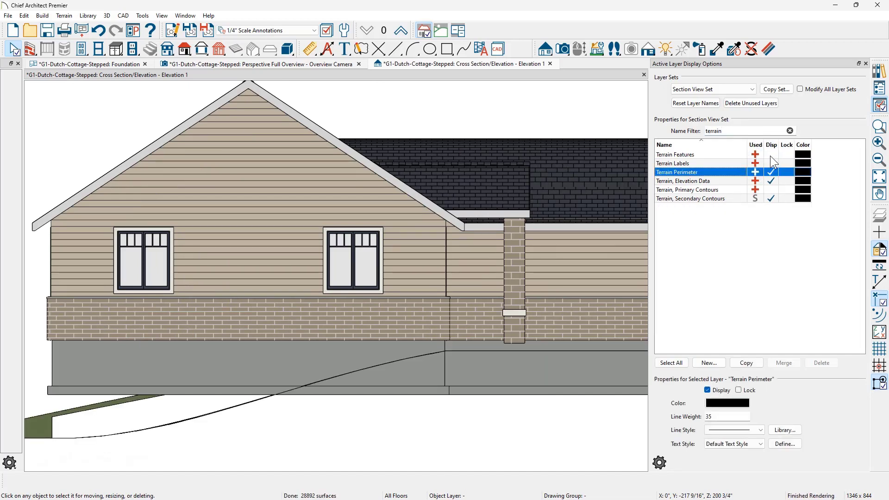
left_click(771, 156)
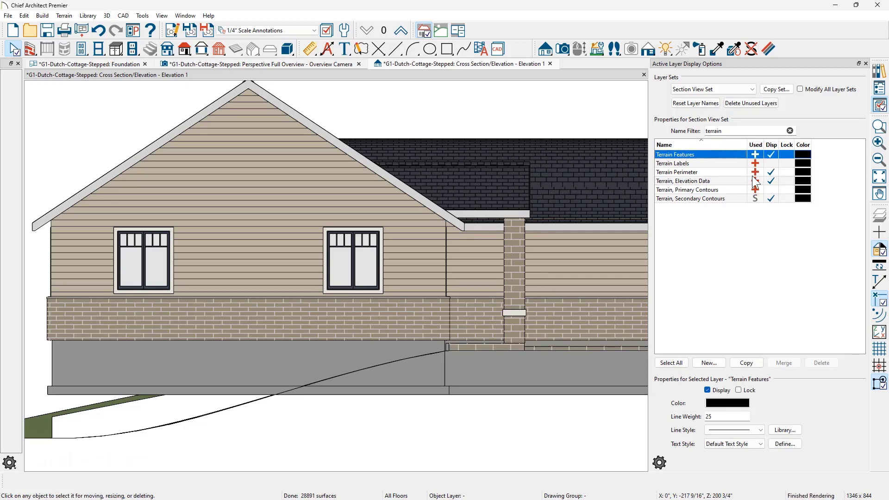
middle_click_drag(307, 409, 377, 383)
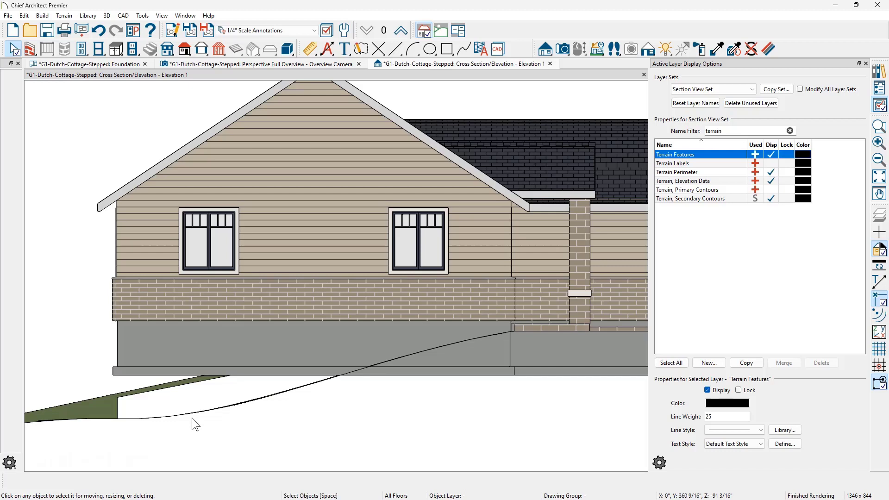
Step: Draw a straight grade line from the foundation corner to the terrain edge
left_click(395, 49)
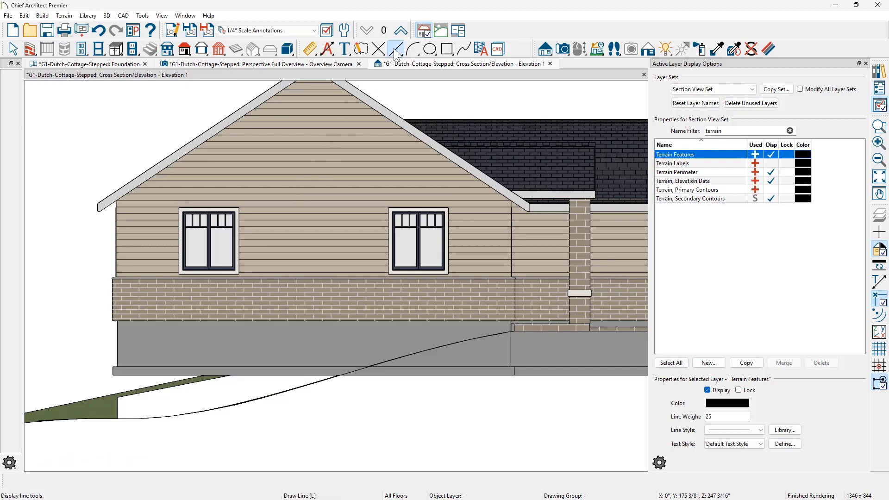
left_click_drag(509, 332, 112, 419)
key("space")
Step: Copy the grade line to a parallel line 30" below it
left_click(185, 406)
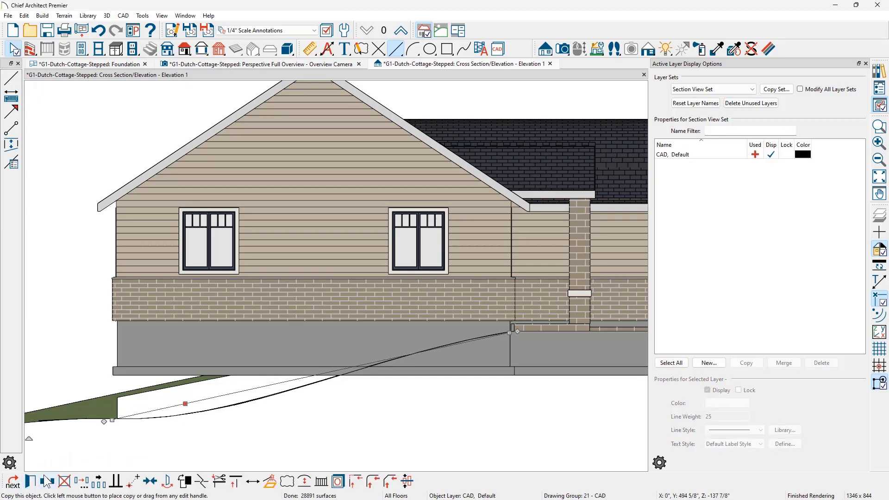
key("Escape")
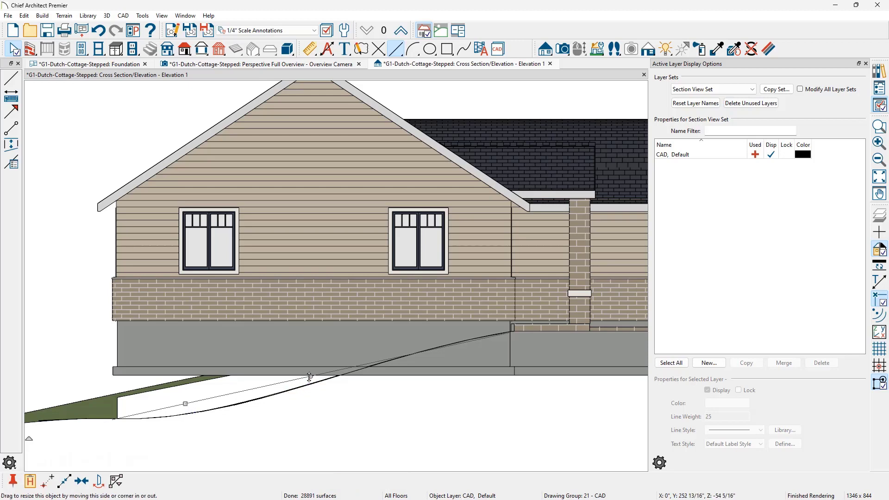
left_click_drag(310, 376, 310, 410)
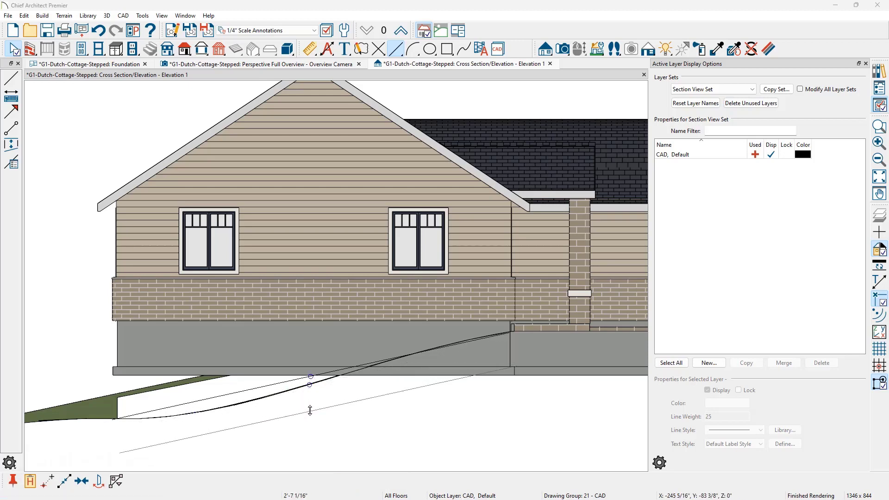
key("Tab")
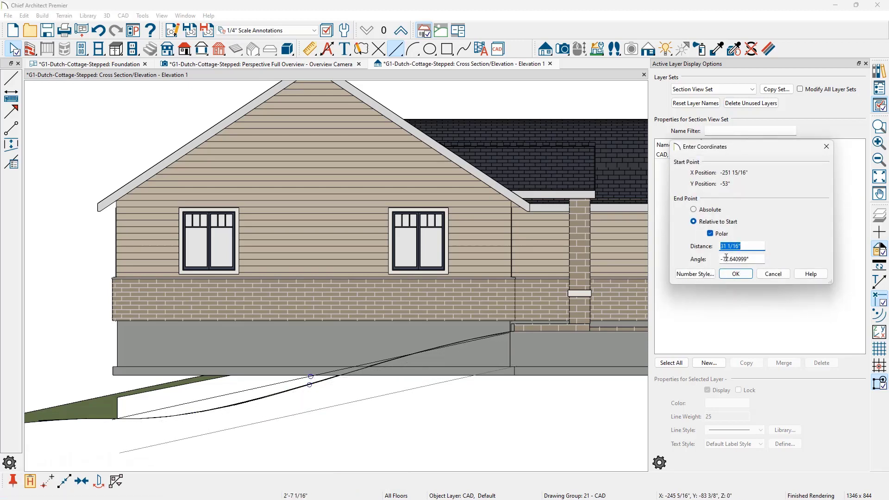
type("30")
key("Return")
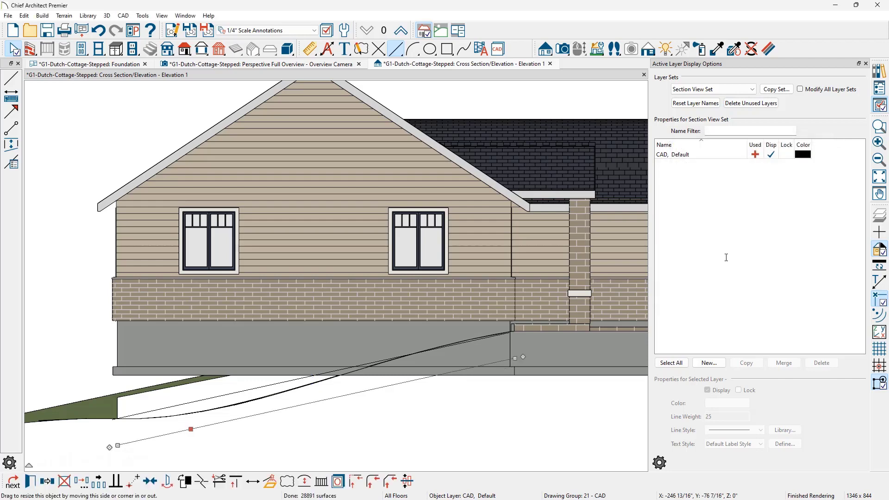
key("Escape")
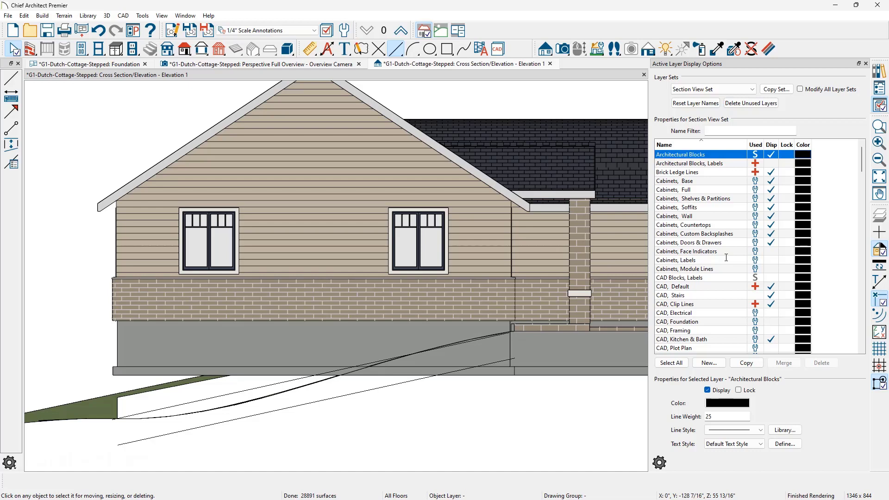
Step: Drag the foundation wall's bottom edge down below the lower grade line
left_click(866, 63)
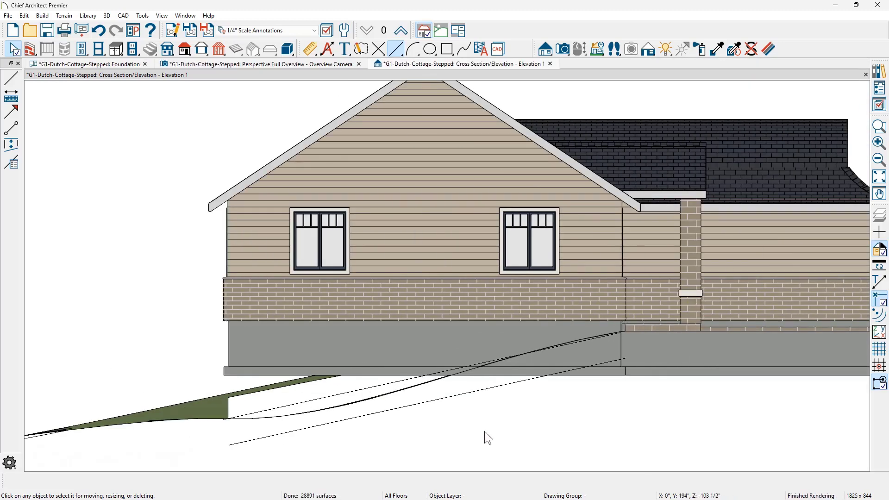
left_click(448, 350)
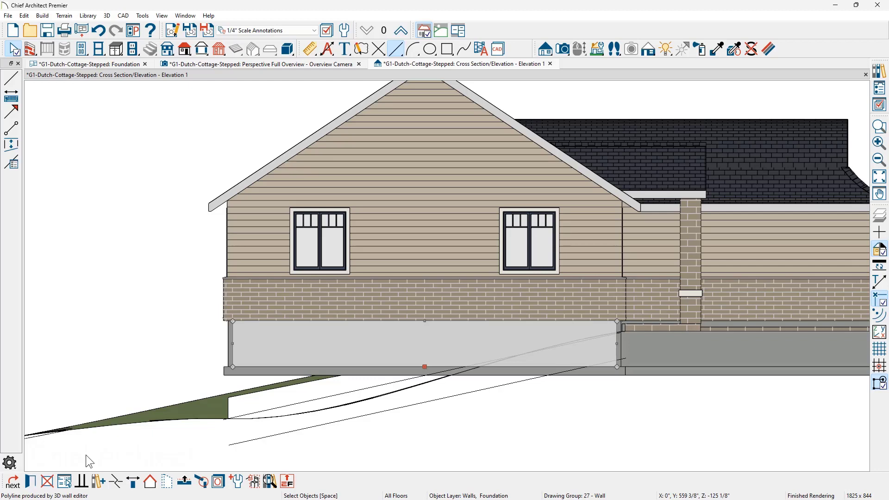
left_click_drag(424, 366, 328, 447)
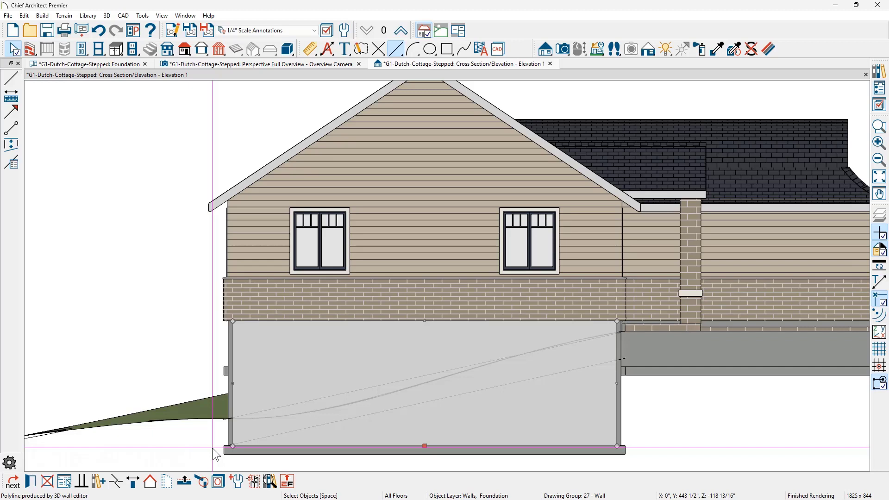
Step: Add breaks along the foundation wall bottom and raise the middle section into a step
left_click(115, 484)
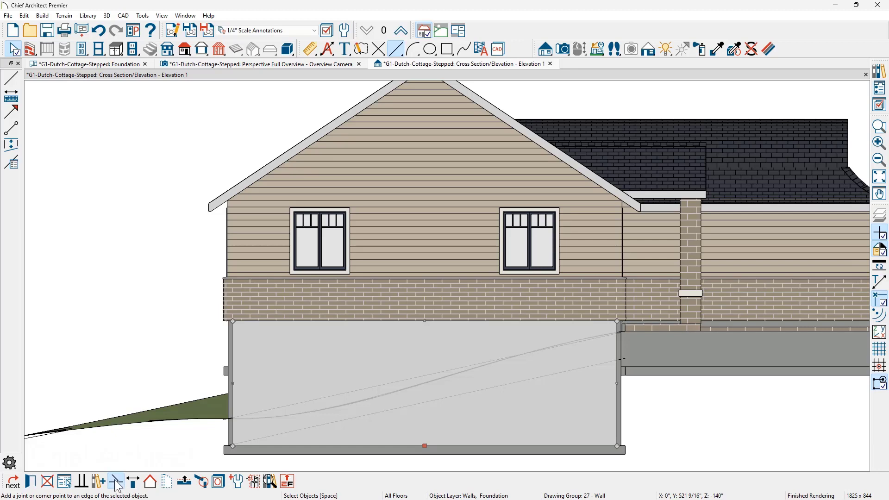
left_click(355, 446)
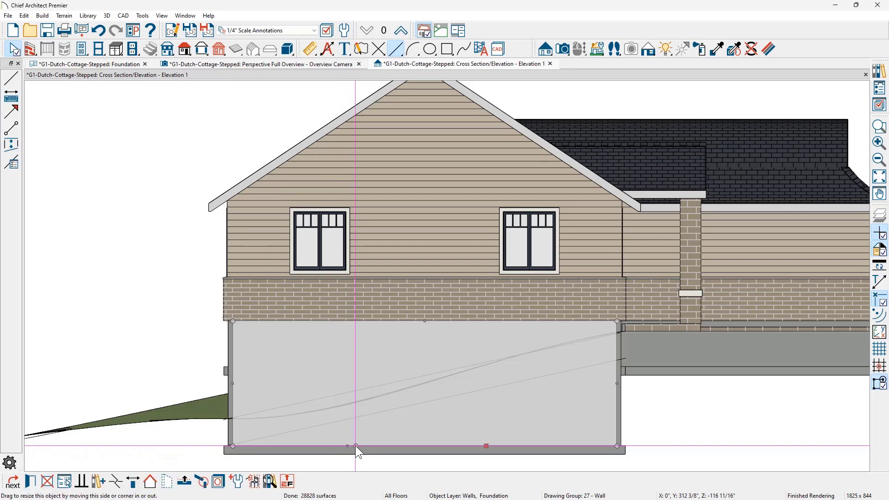
left_click(354, 445)
left_click(485, 445)
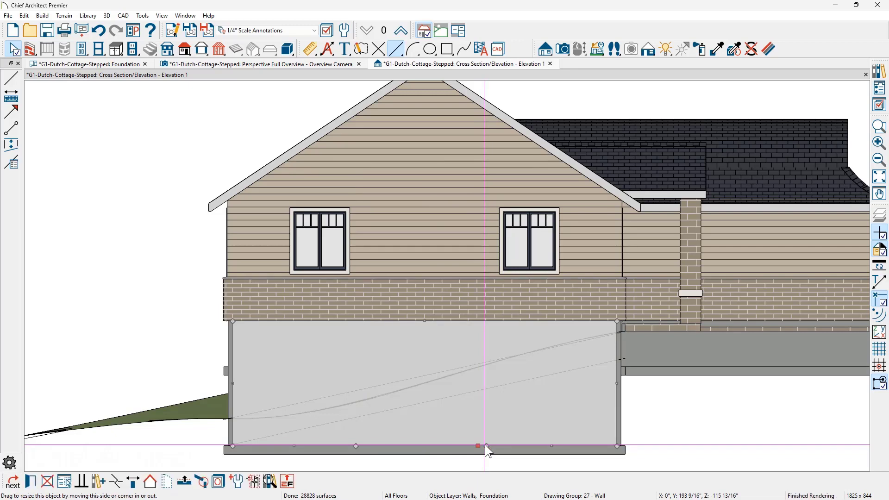
left_click_drag(477, 446, 475, 419)
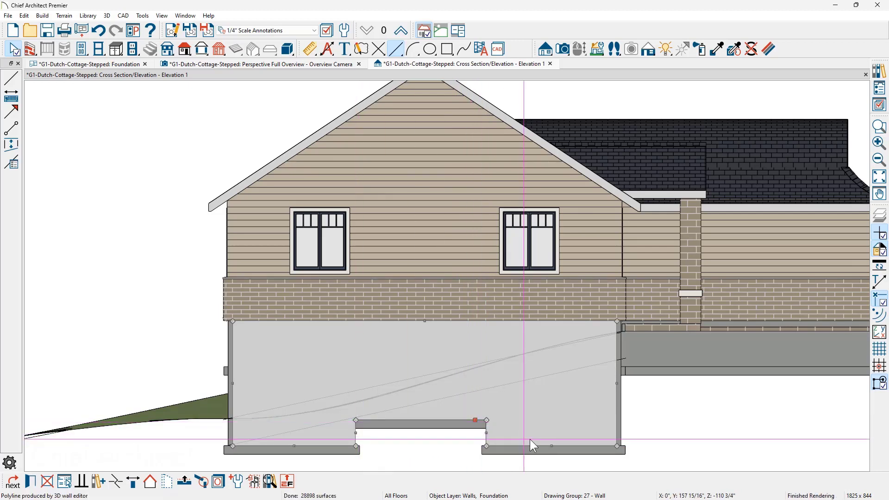
key("Escape")
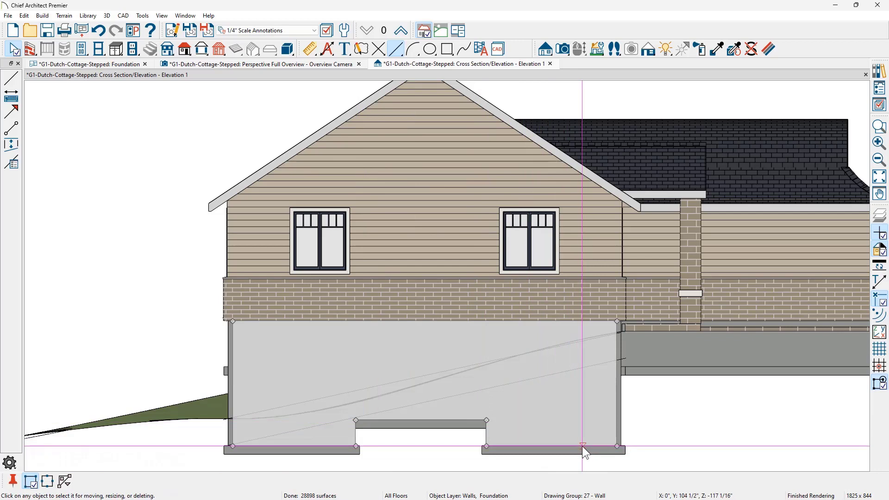
Step: Raise the right bottom sections into higher steps, keeping them below the grade line
left_click(578, 448)
left_click_drag(579, 447, 576, 365)
left_click_drag(599, 446, 625, 367)
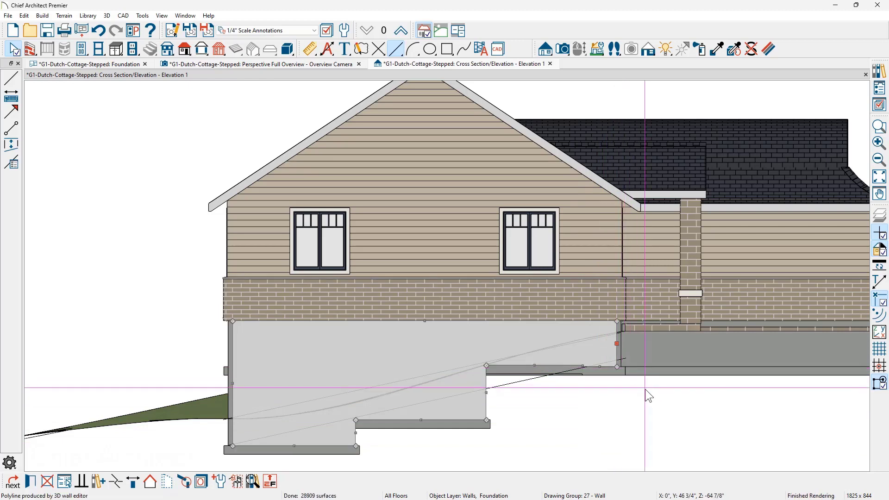
left_click_drag(534, 365, 536, 393)
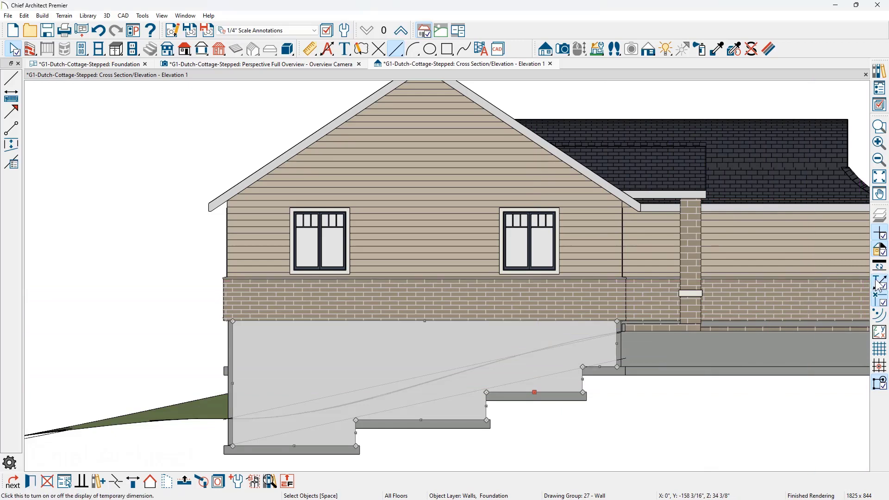
Step: Round the two lower step heights to 9'-6" and 7'-6"
left_click(292, 445)
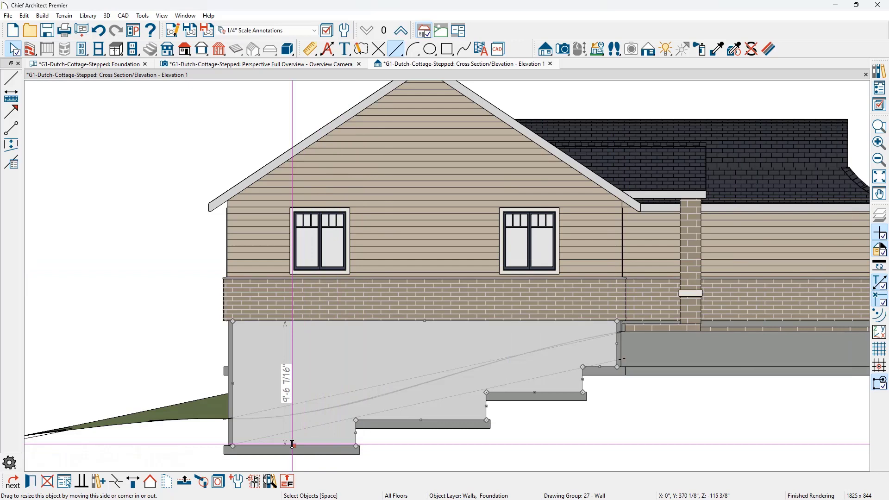
left_click(286, 383)
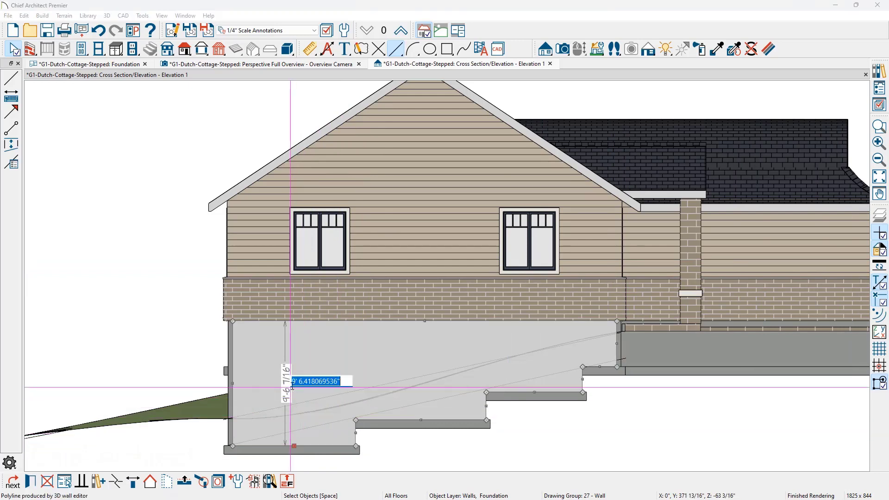
left_click_drag(302, 381, 383, 376)
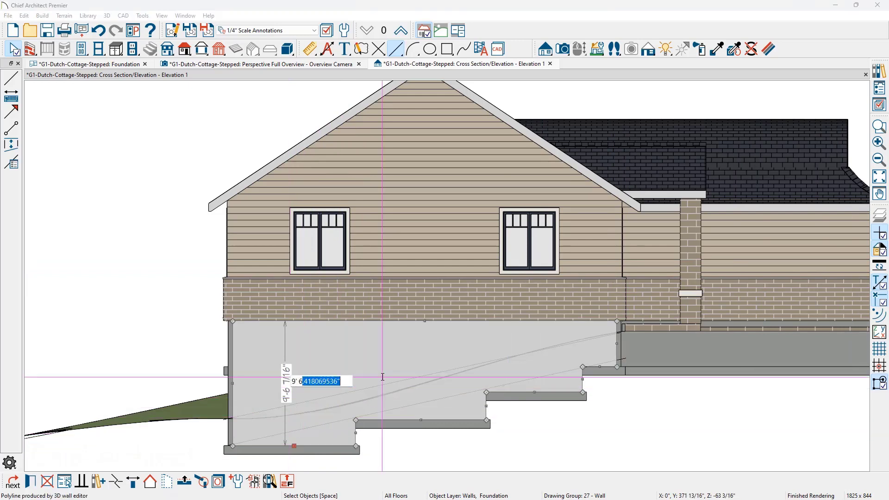
key("BackSpace")
key("Return")
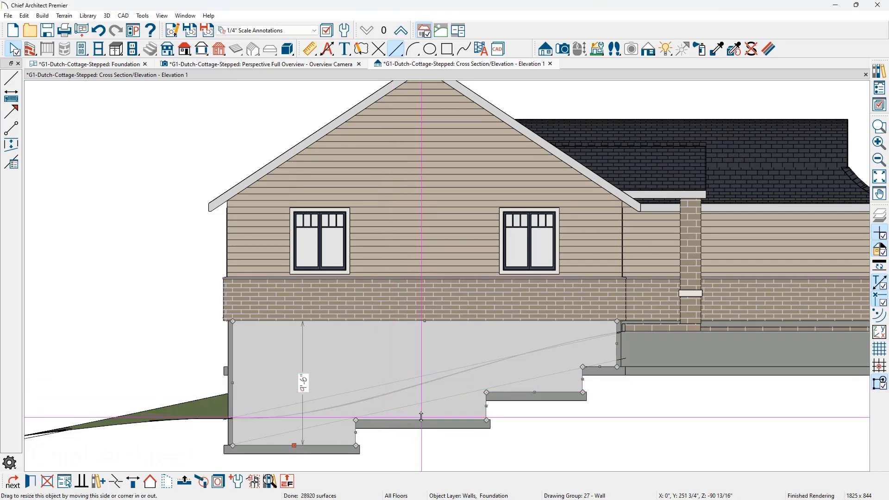
left_click(421, 416)
left_click(412, 369)
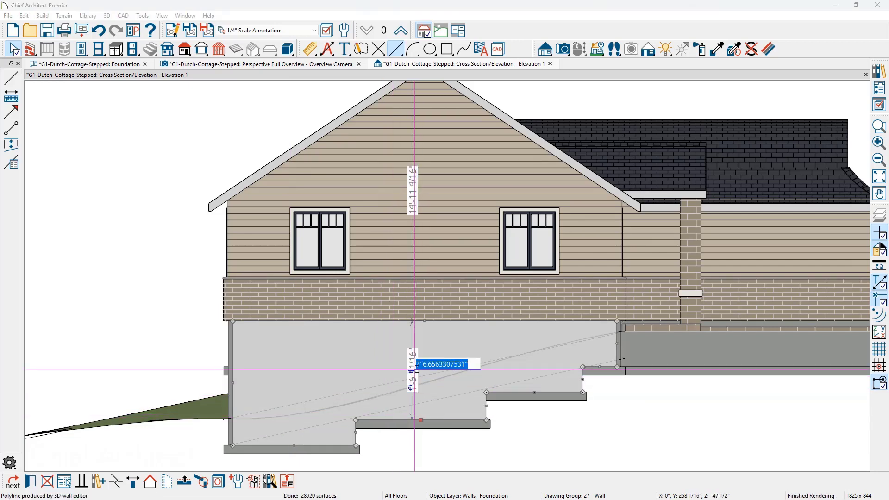
left_click(427, 364)
left_click_drag(425, 364, 468, 364)
key("BackSpace")
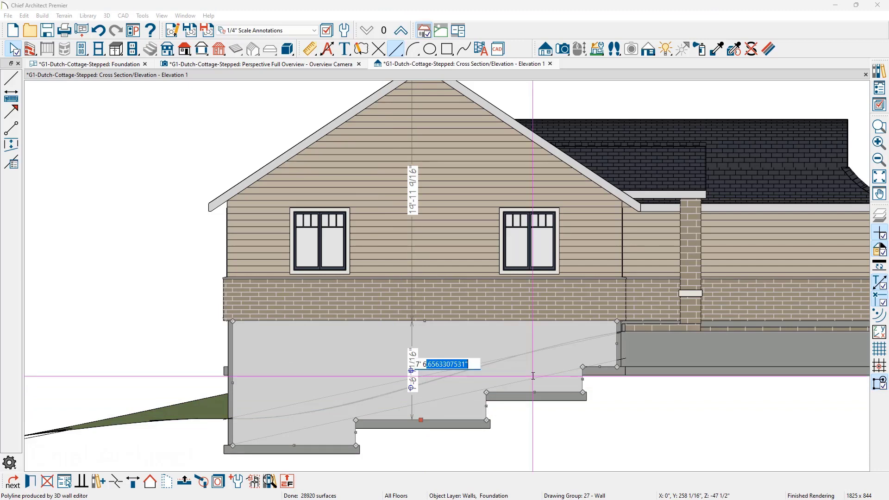
key("Return")
Step: Set the upper step's height to 3'-6"
left_click(534, 393)
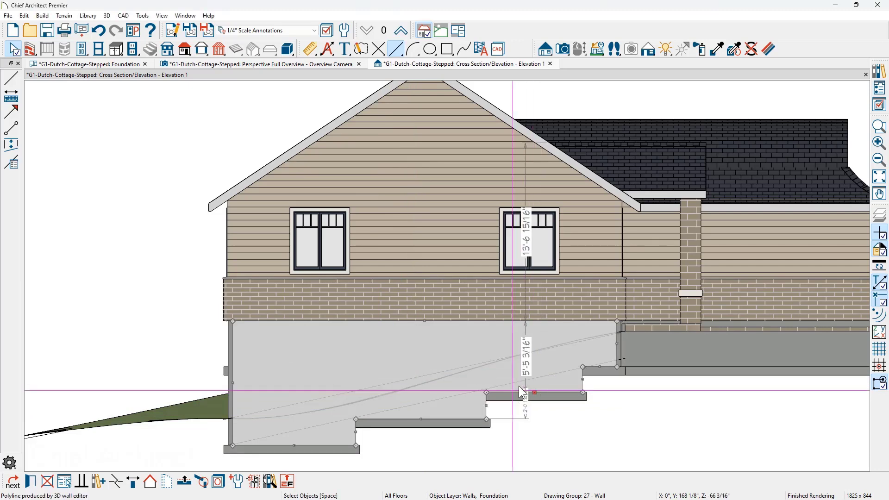
left_click(530, 357)
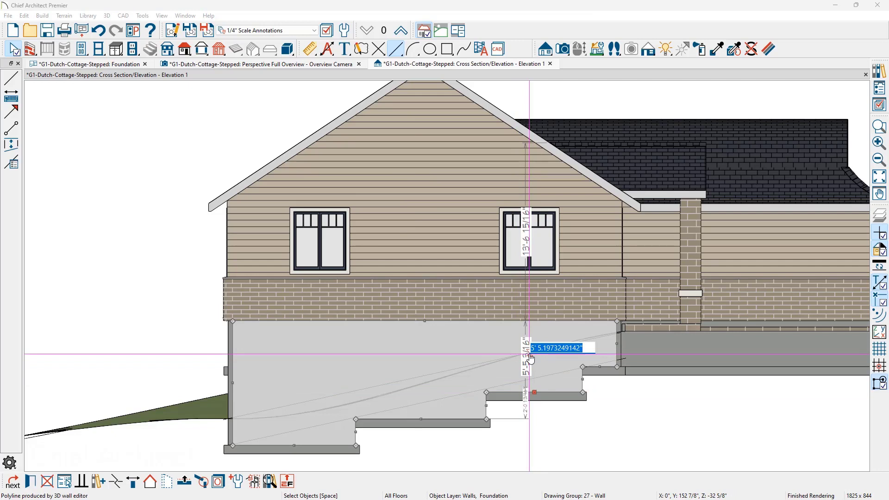
type("3'6")
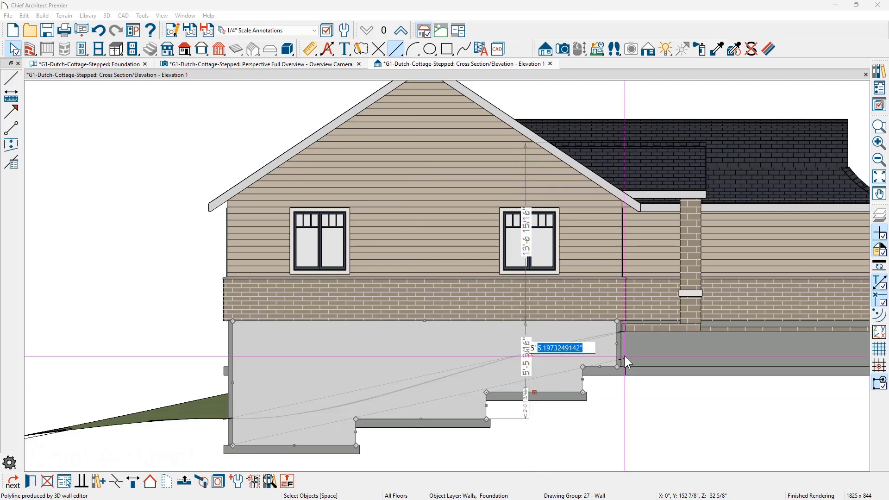
key("Return")
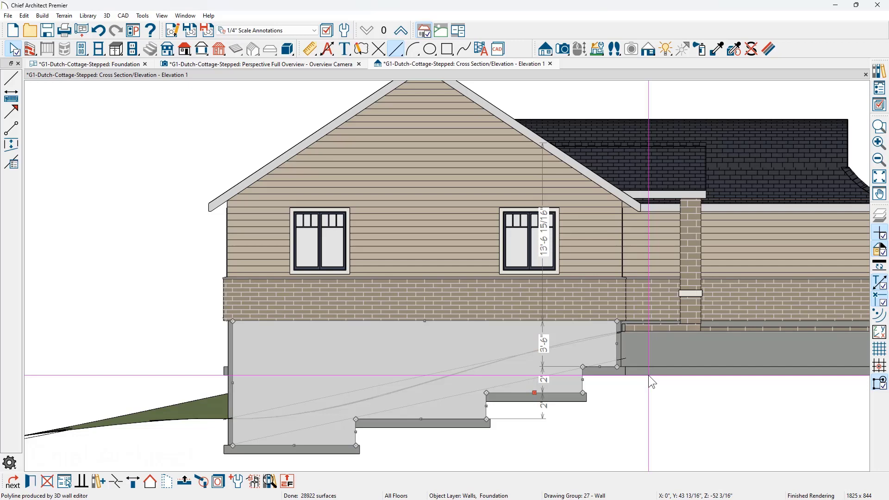
double_click(214, 376)
Step: Make the foundation wall a pony wall with Brick-6 as the upper wall type
left_click(48, 94)
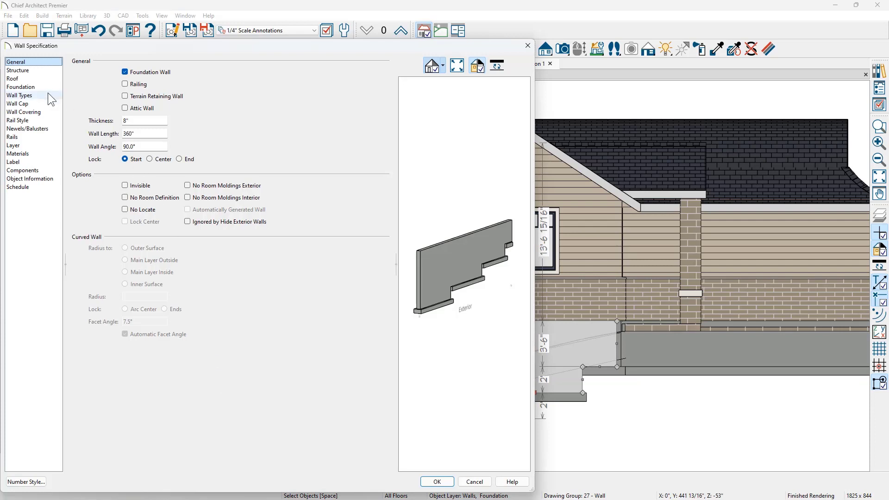
left_click(83, 123)
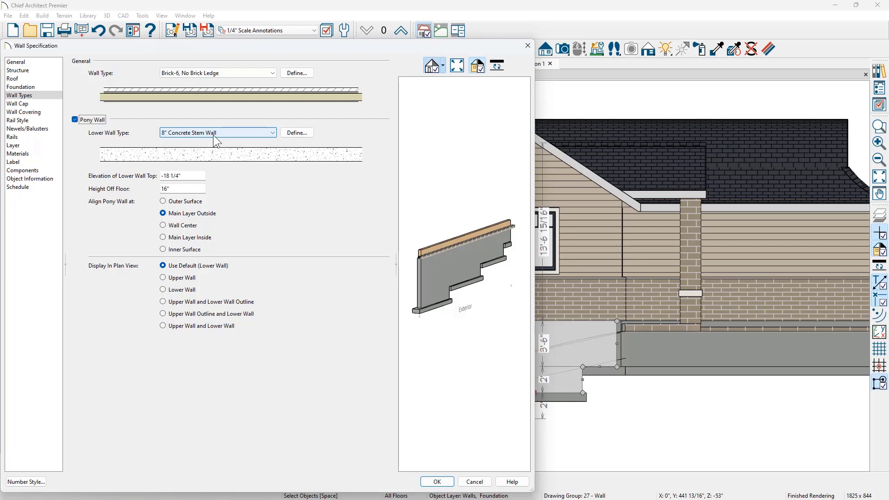
left_click(207, 75)
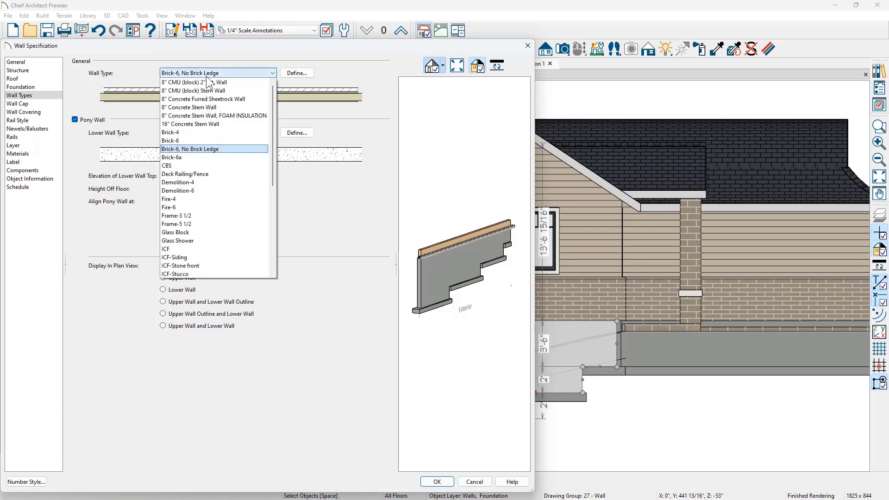
left_click(188, 140)
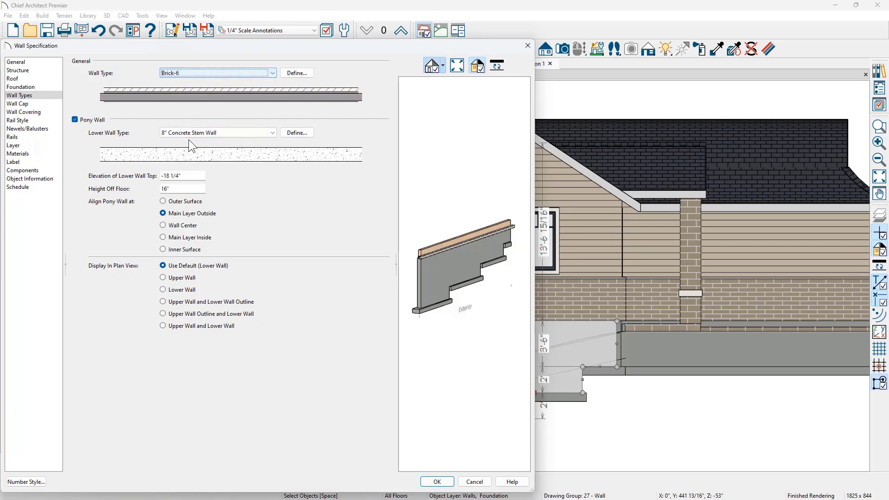
key("Tab")
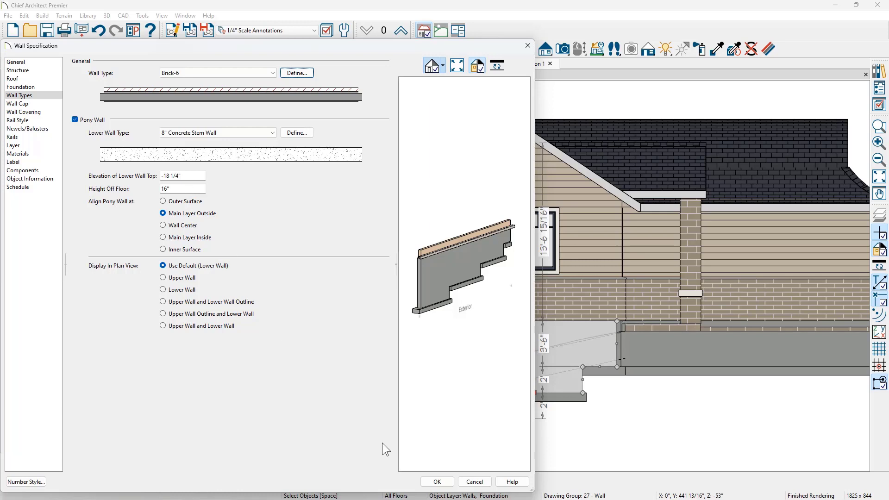
left_click(436, 482)
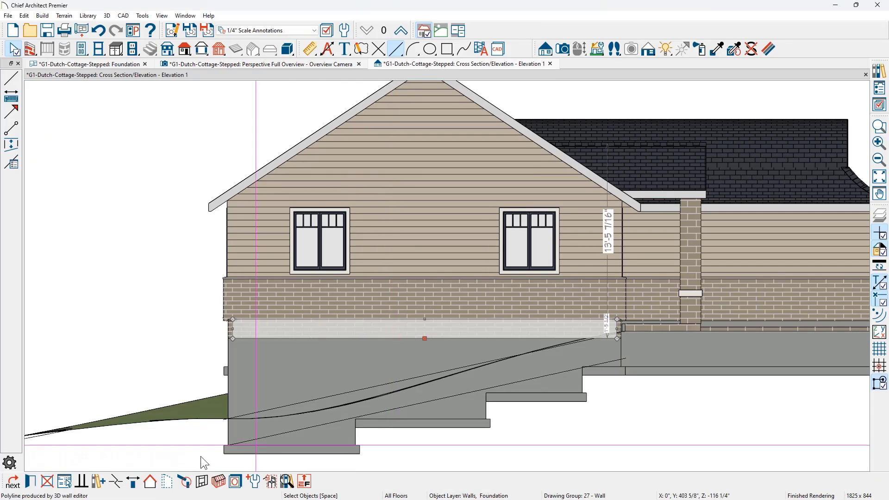
Step: Break the pony wall near its left end and lower the brick over that section
left_click(116, 483)
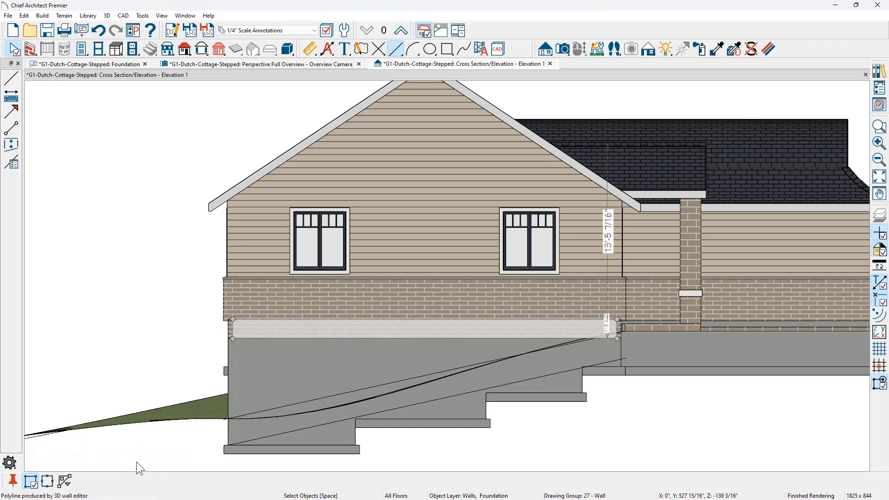
left_click(316, 339)
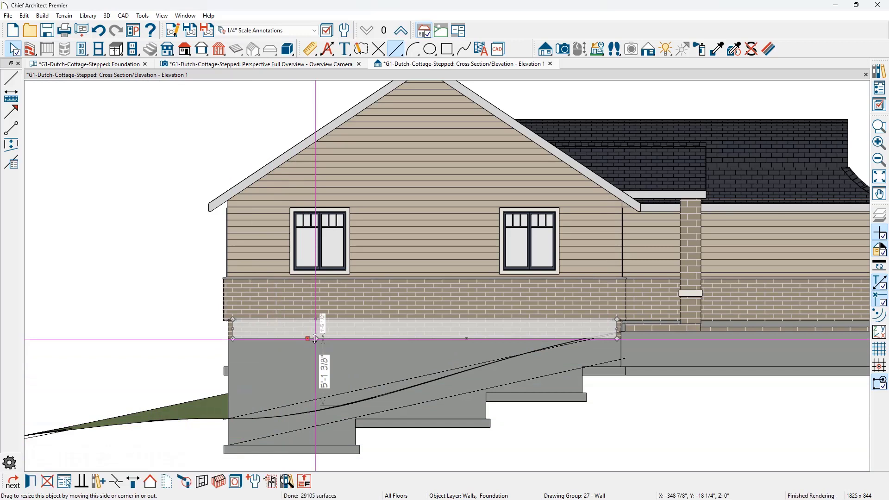
left_click_drag(309, 340, 313, 401)
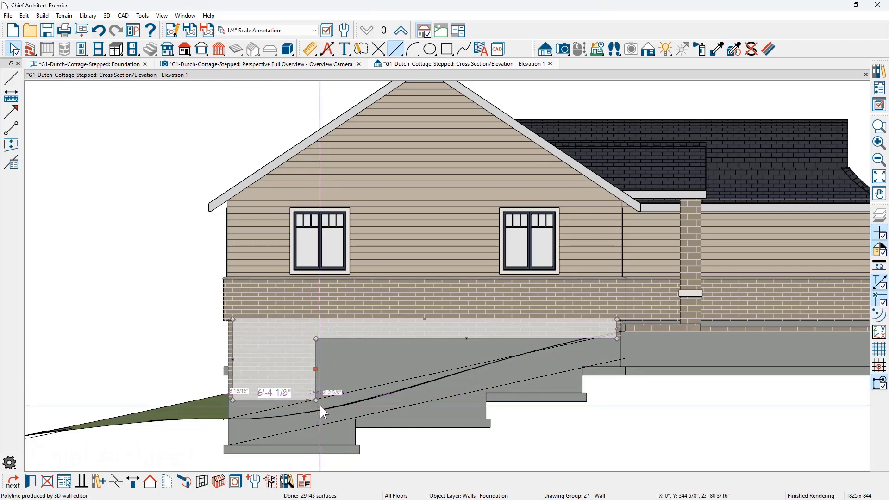
Step: Lower the brick line over the second and third wall sections
left_click(403, 339)
left_click_drag(402, 339, 416, 377)
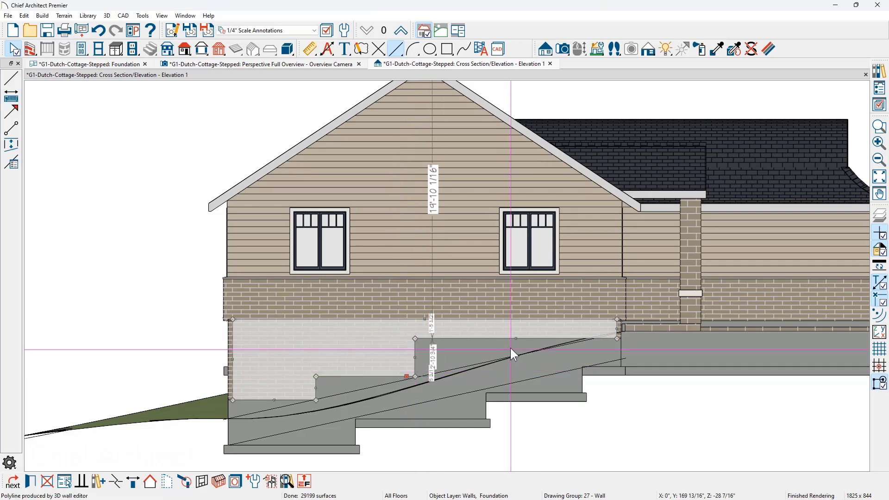
left_click_drag(512, 339, 507, 357)
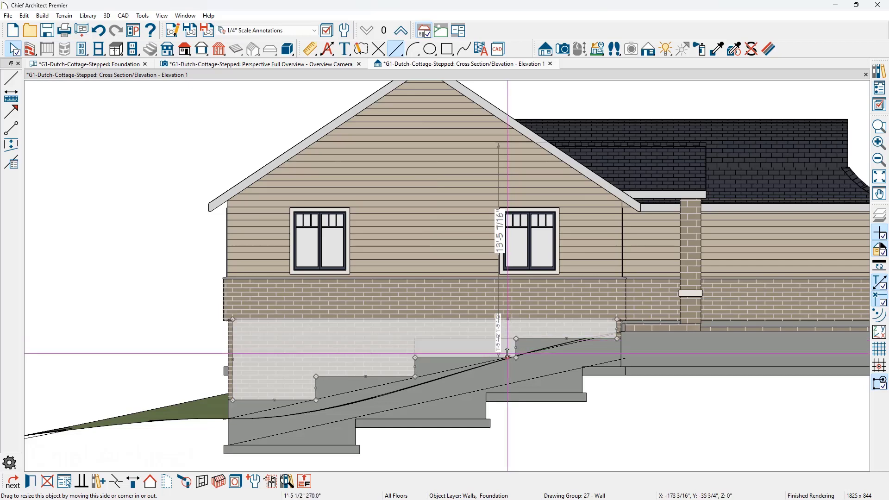
key("Escape")
Step: Set the left brick step height to 52 1/4" (4'-4 1/4")
left_click(249, 399)
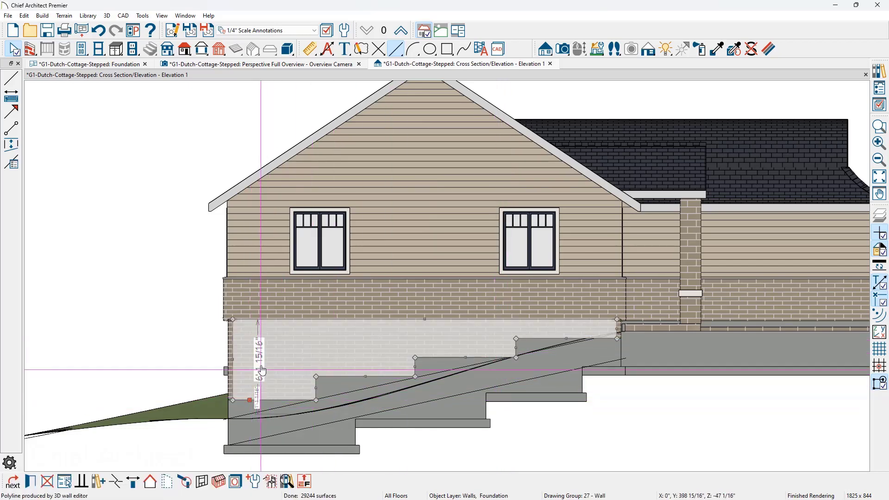
left_click(262, 370)
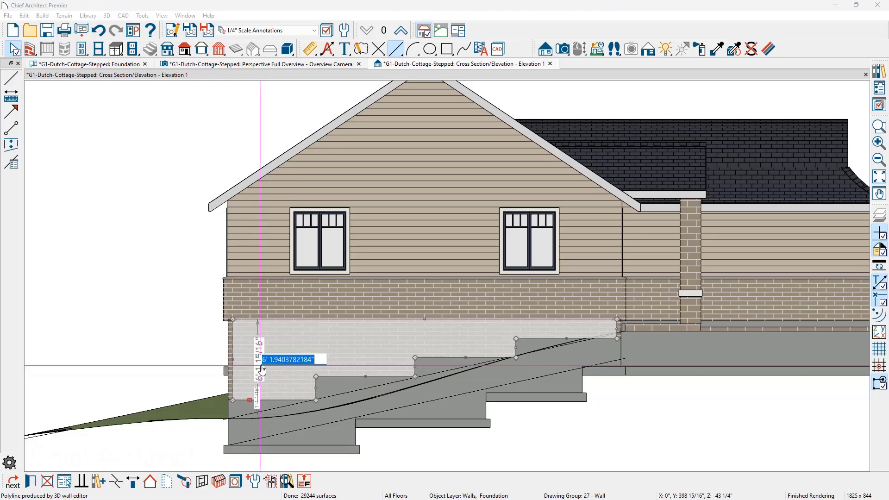
type("52 1/4")
key("Return")
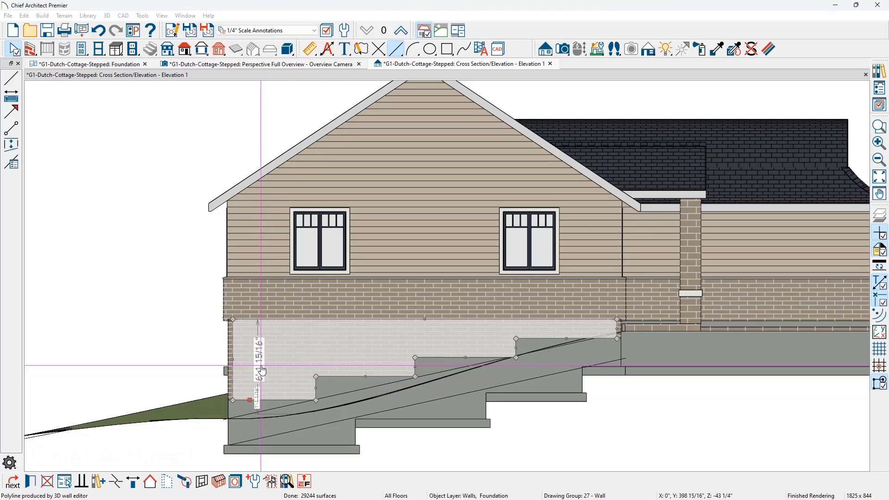
Step: Set the first brick step width to 6'-4", leaving the 7'-6 15/16" width unchanged
left_click(314, 388)
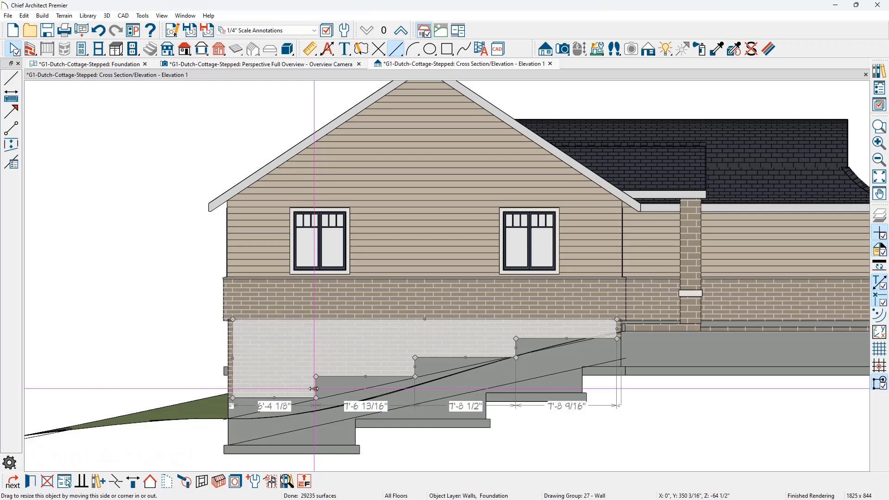
left_click(267, 407)
left_click_drag(273, 400, 321, 400)
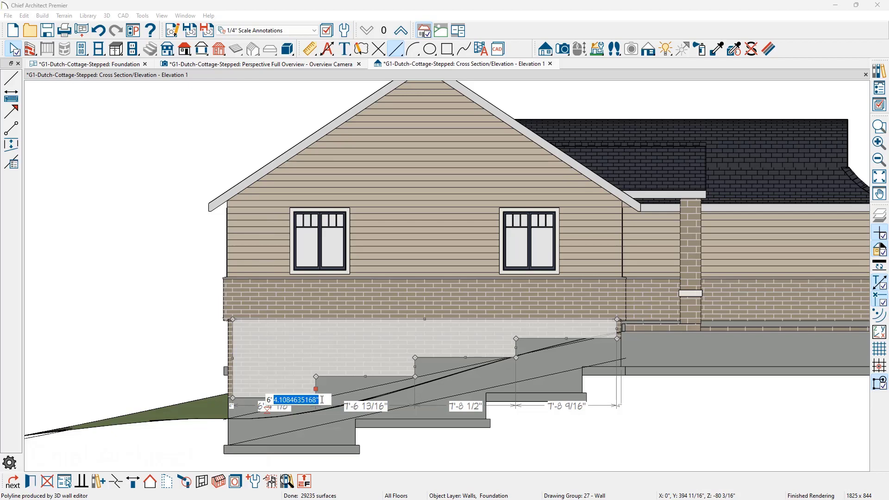
type("4")
key("Return")
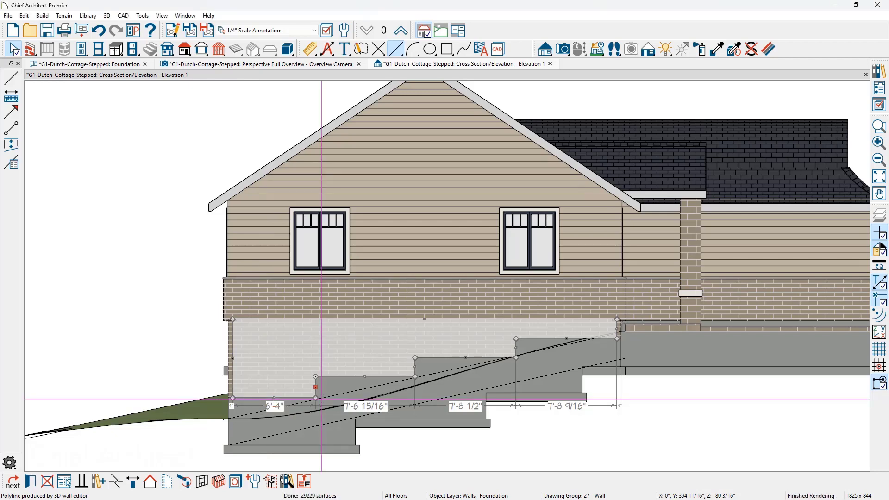
left_click(377, 411)
left_click(388, 401)
double_click(389, 401)
key("Escape")
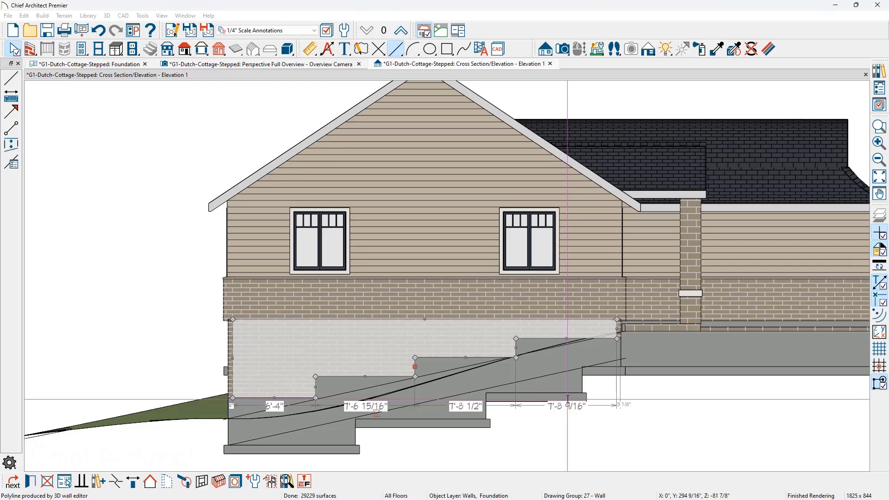
key("Escape")
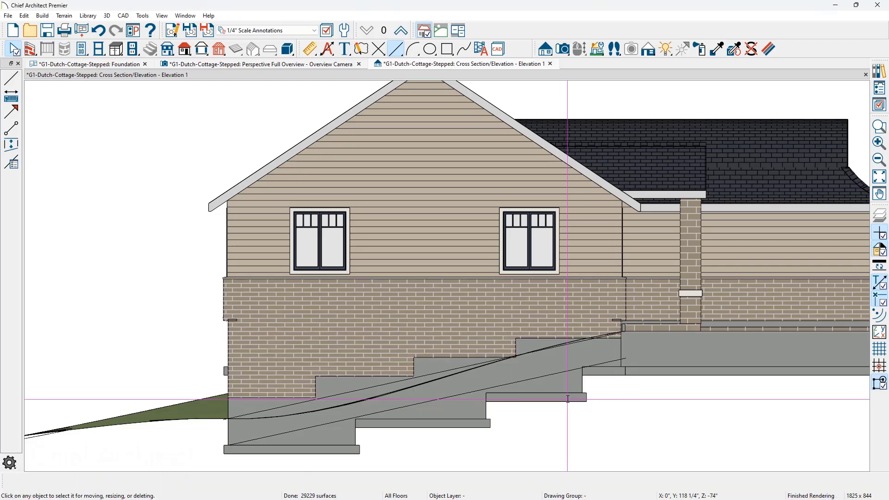
Step: Select the stepped foundation polyline in Elevation 1 and drag its edge to reshape the profile
left_click(577, 319)
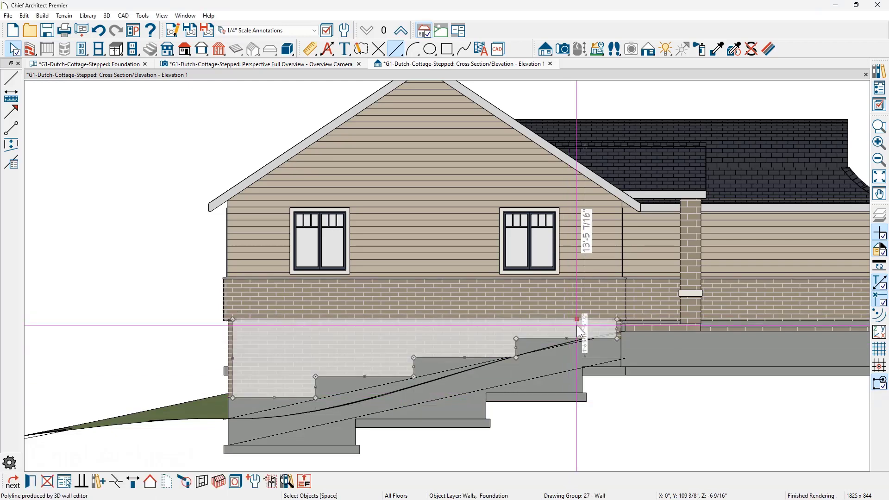
left_click_drag(568, 337, 585, 330)
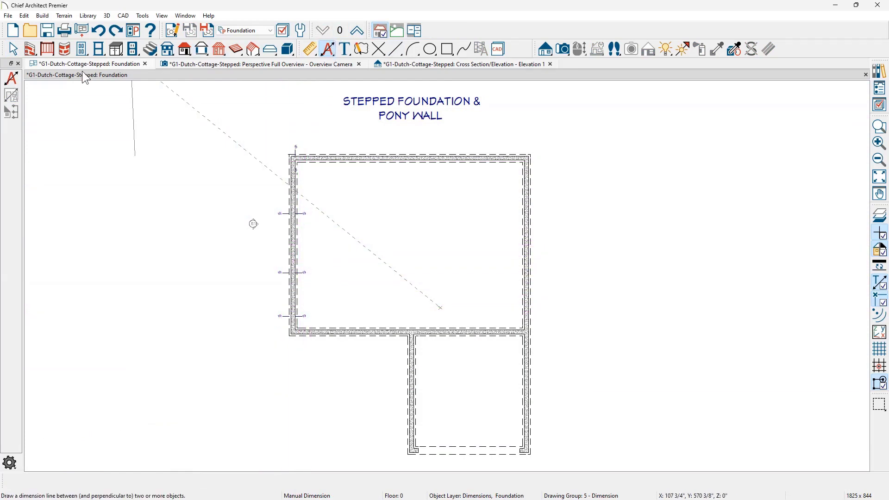
Step: Generate automatic exterior dimensions around the foundation plan
left_click(15, 81)
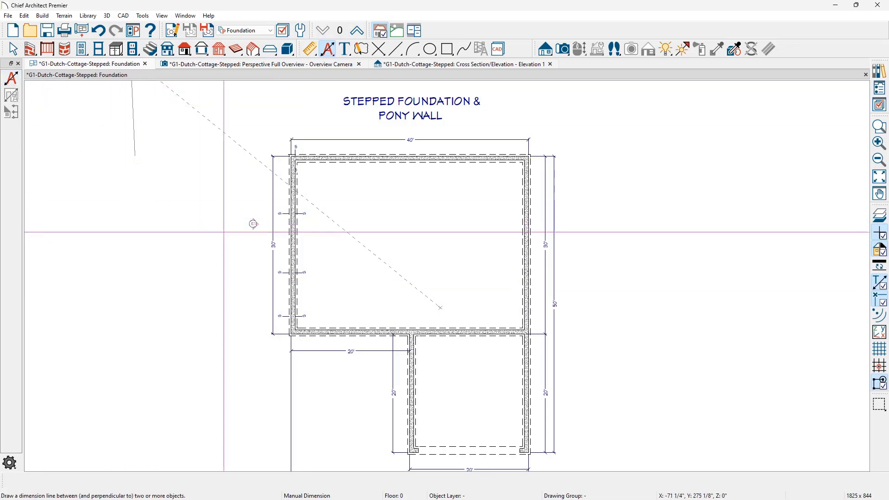
scroll(253, 232, "up", 2)
key("Escape")
Step: Break the left 30' dimension with added points at each foundation wall step
left_click(300, 222)
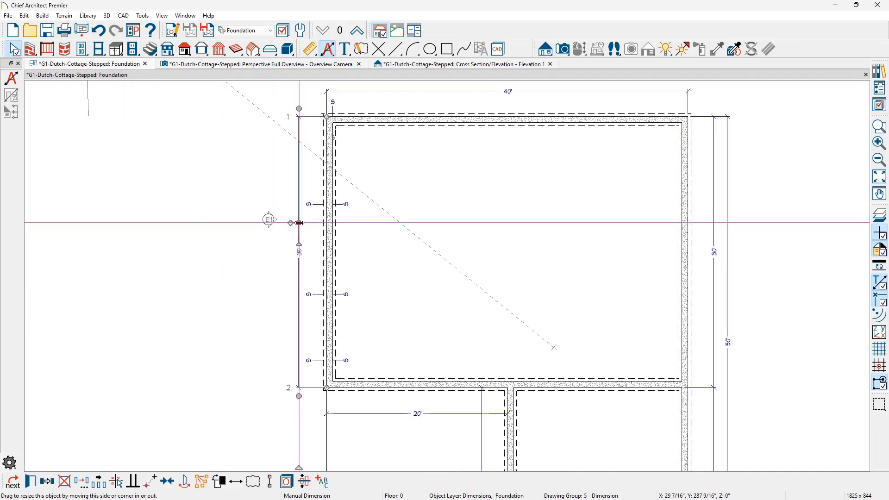
left_click_drag(291, 223, 321, 204)
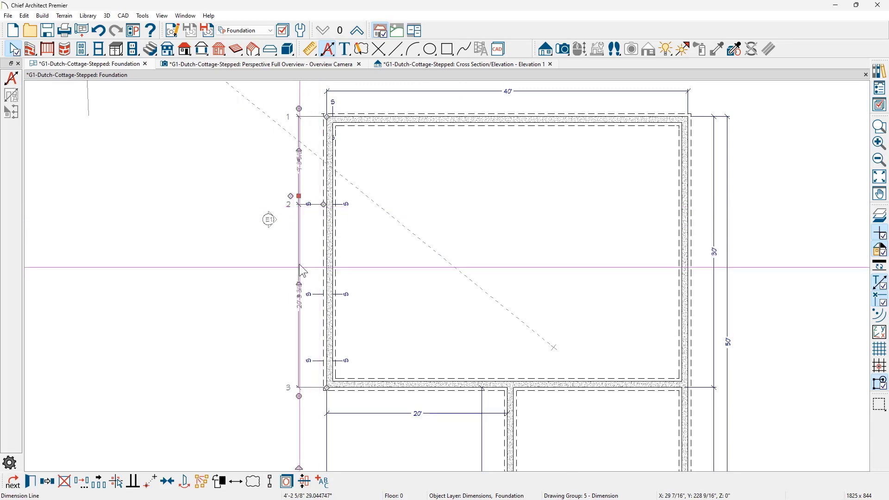
left_click_drag(299, 264, 318, 360)
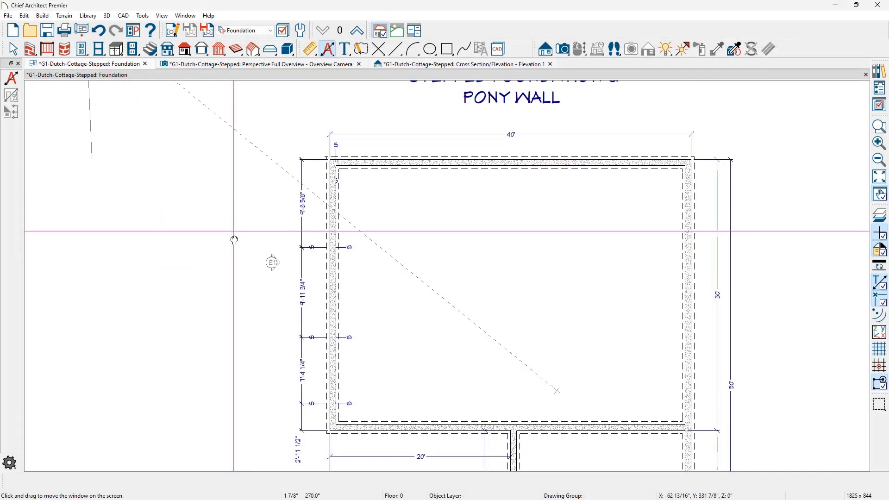
Step: Place an elevation camera aimed at the house's long side to create Elevation 2
left_click_drag(235, 240, 237, 278)
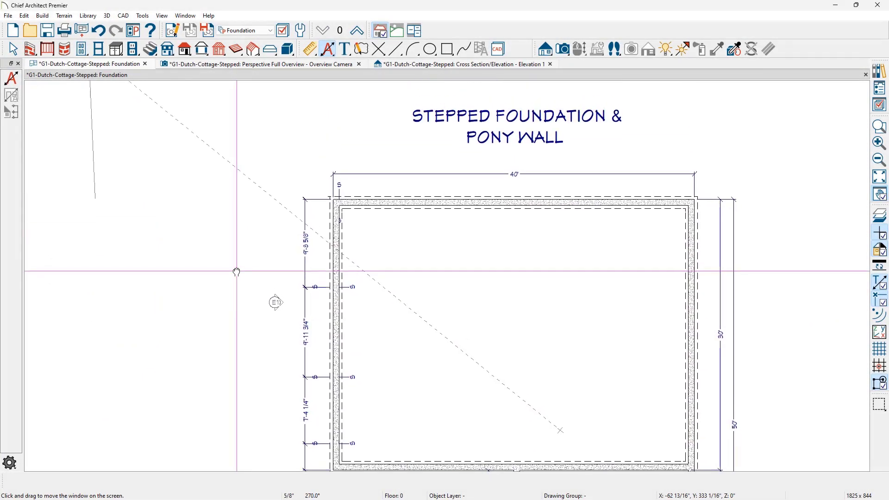
left_click(549, 52)
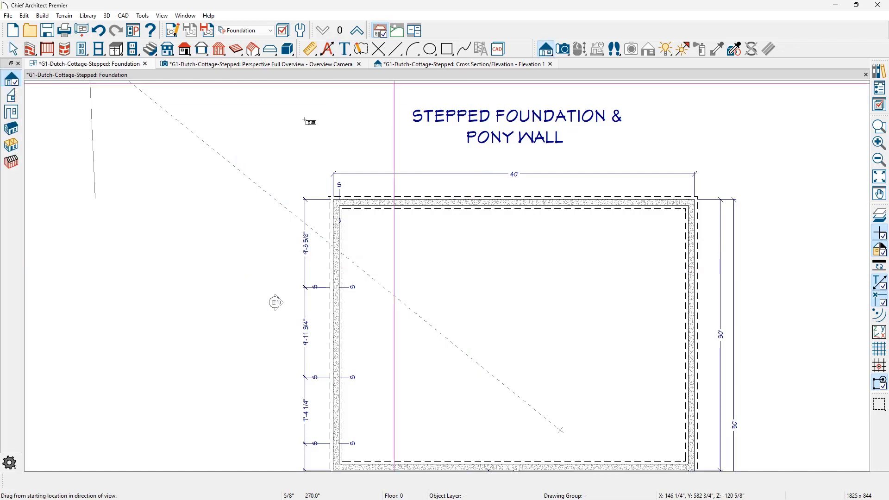
left_click_drag(287, 149, 362, 237)
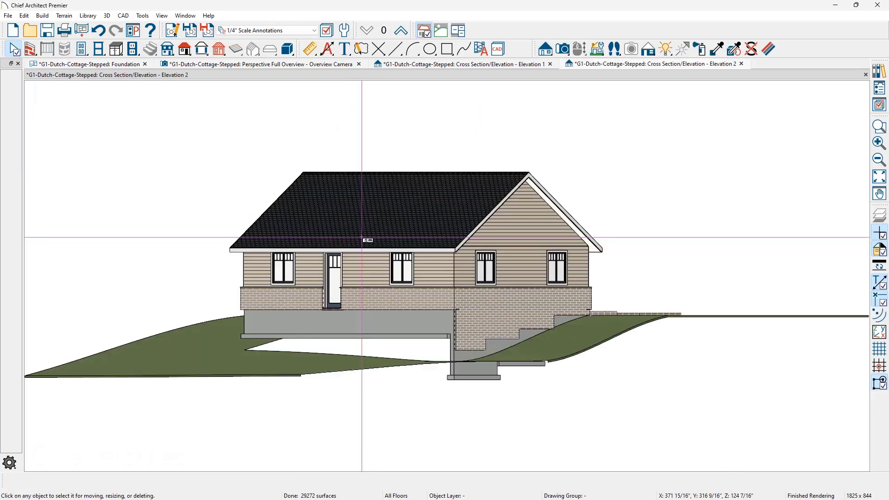
Step: Stretch the upper foundation wall in Elevation 2 down to the footing, making it 9'-6" tall
scroll(451, 380, "up", 3)
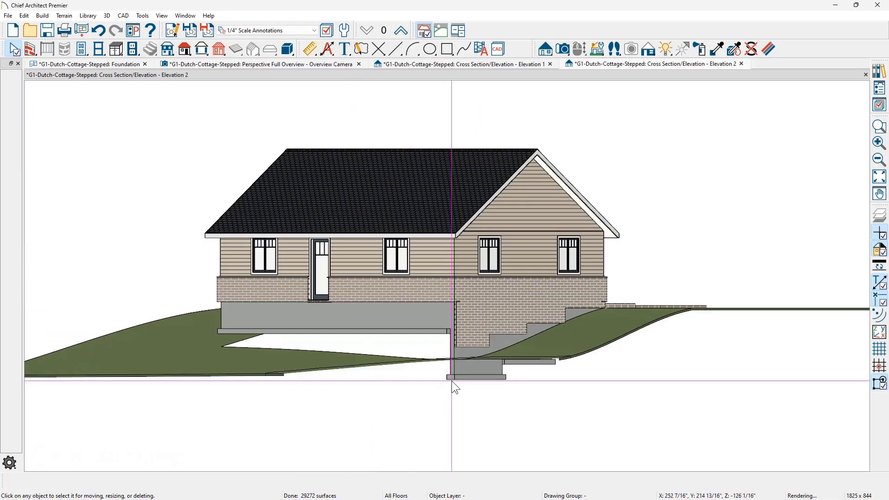
scroll(451, 381, "up", 2)
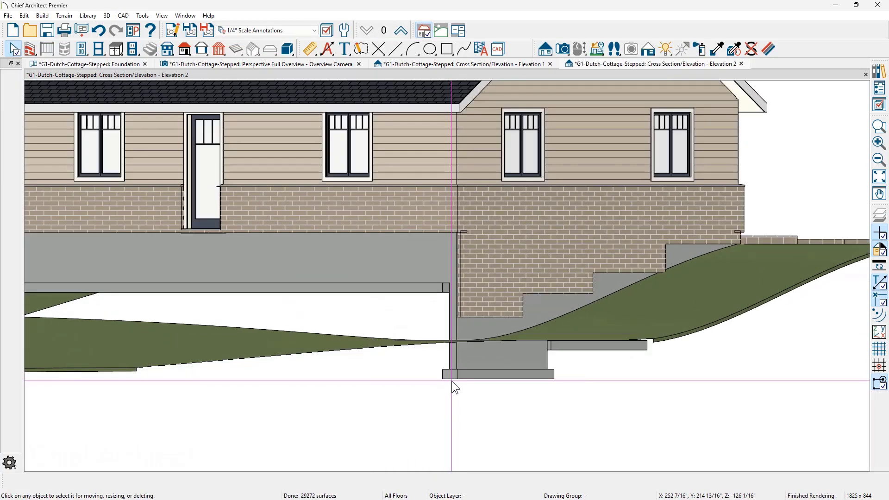
left_click(426, 284)
left_click(430, 275)
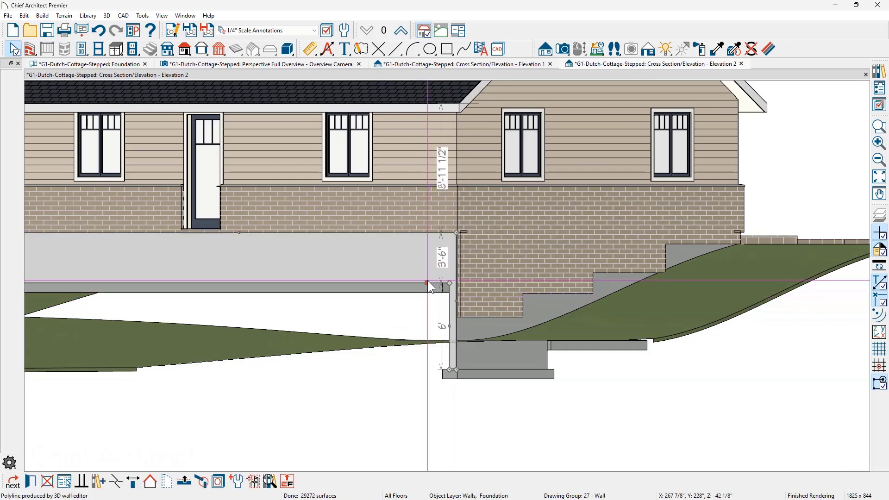
left_click_drag(427, 281, 458, 370)
left_click(468, 461)
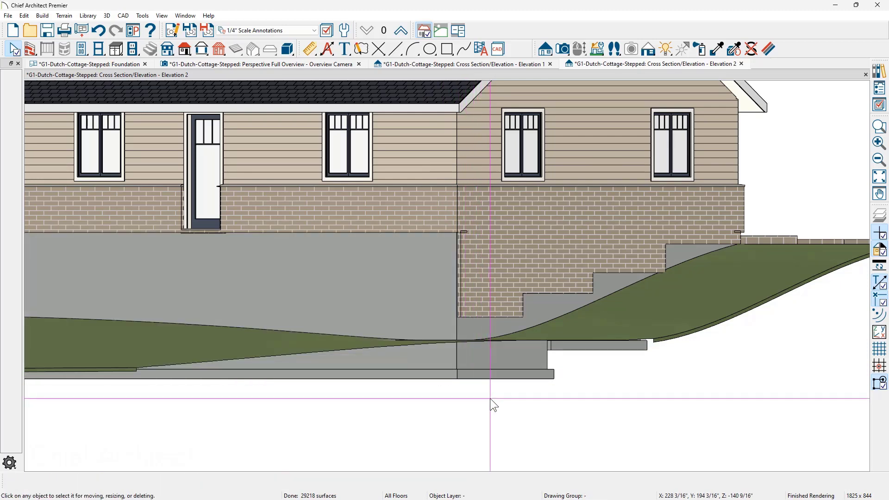
left_click(379, 283)
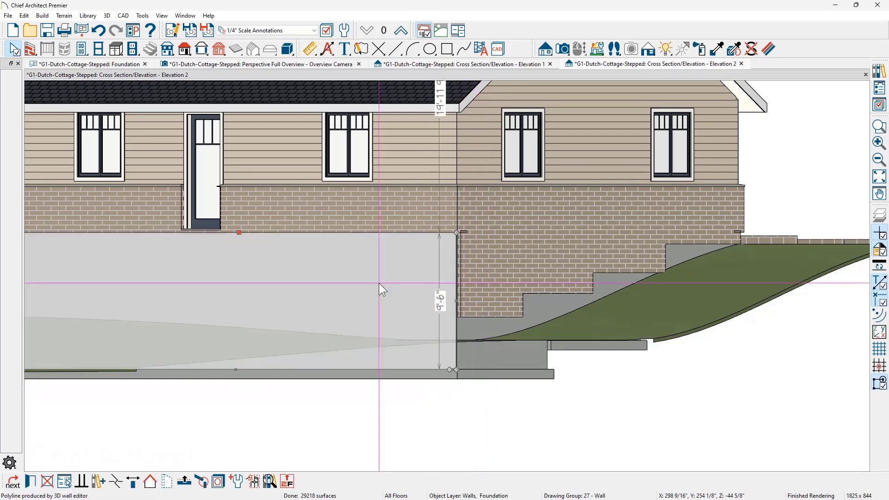
Step: Make the lengthened foundation wall a pony wall with a Brick-6 upper wall over the 8" Concrete Stem Wall
double_click(379, 289)
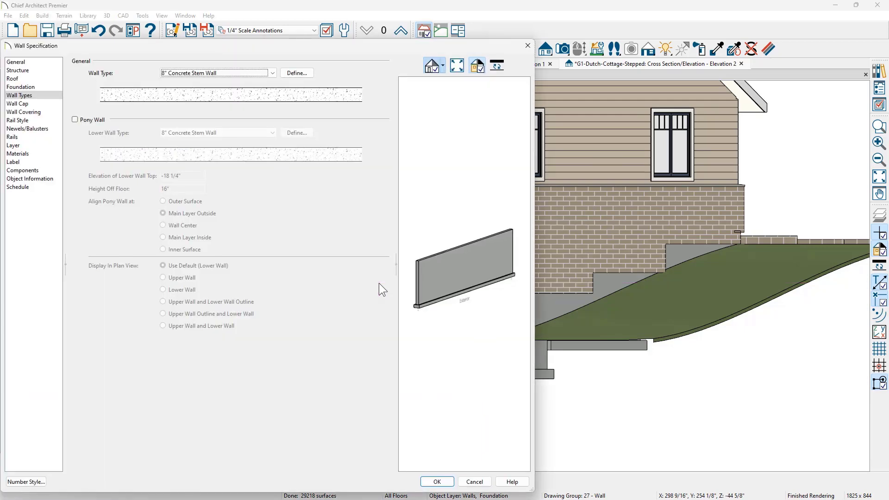
left_click(97, 119)
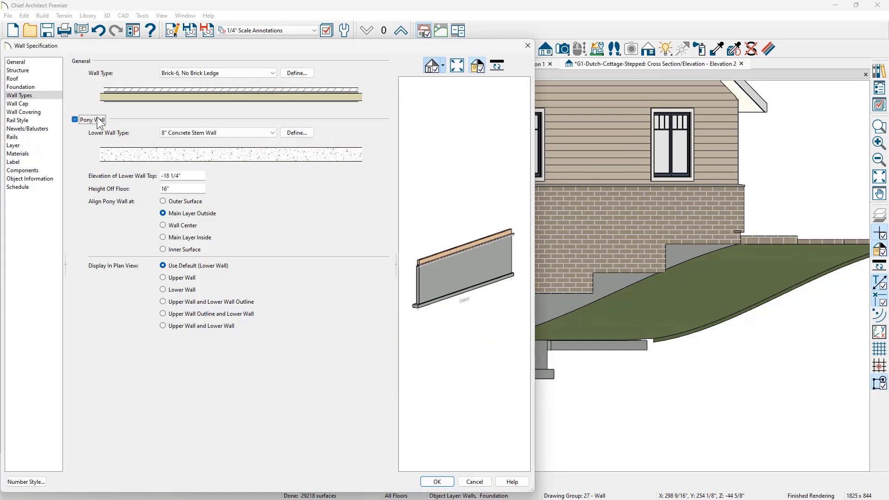
left_click(217, 73)
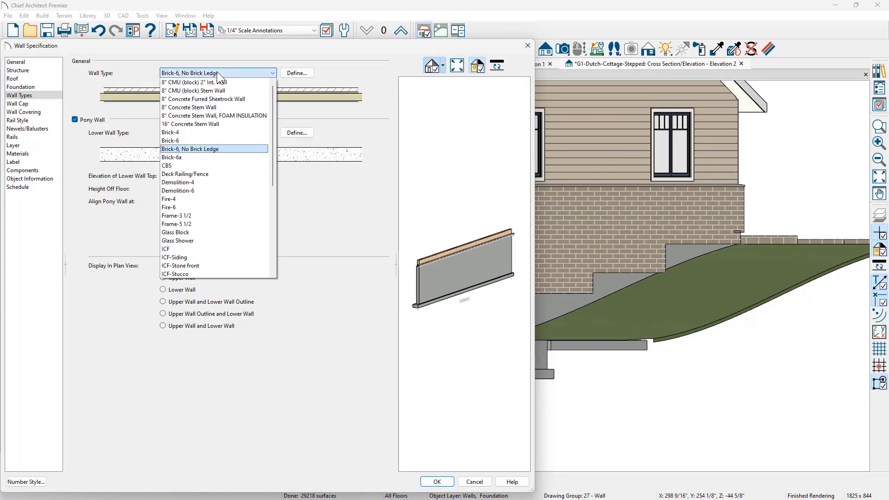
left_click(192, 140)
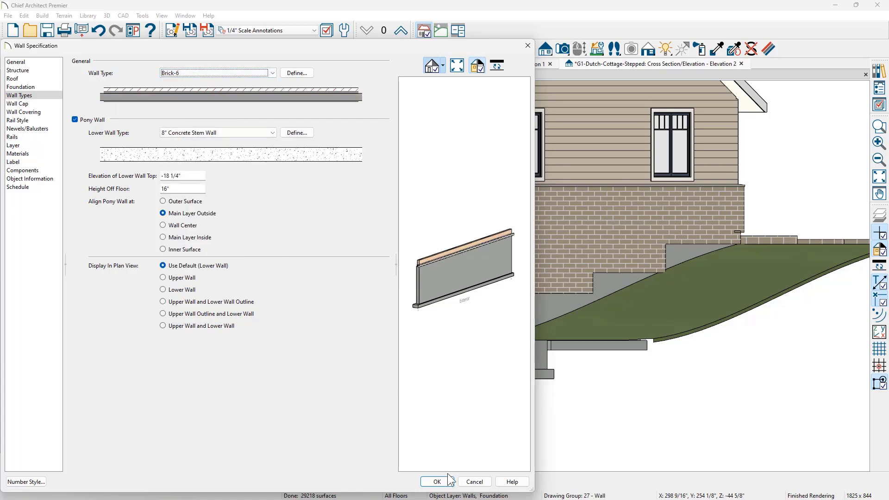
left_click(445, 481)
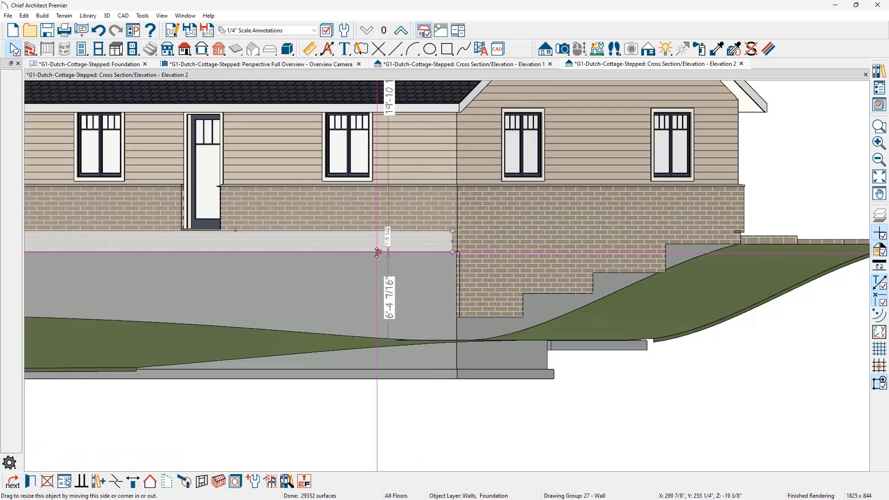
Step: Lower the brick portion of Elevation 2's pony wall down to grade and zoom back out
left_click_drag(377, 252, 464, 316)
scroll(464, 315, "down", 1)
scroll(262, 330, "left", 3)
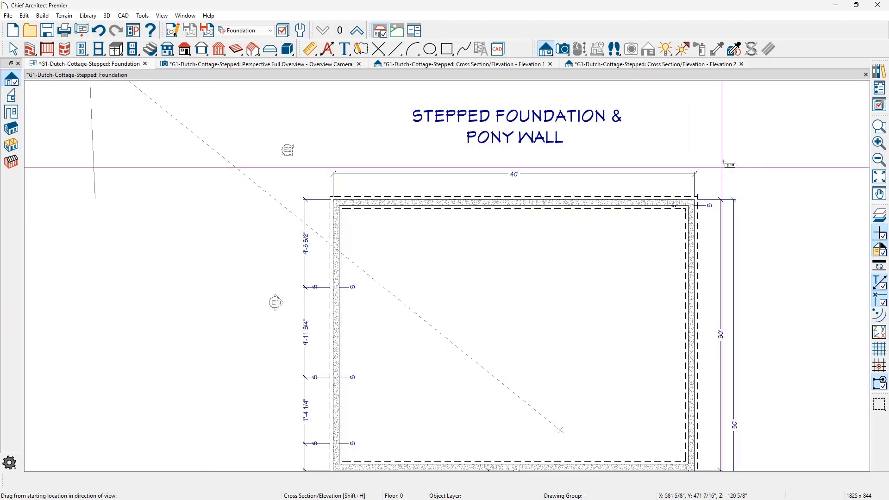
Step: Create Elevation 3 of the side wall and stretch its foundation wall down to 9'-6"
left_click_drag(745, 153, 644, 200)
scroll(501, 393, "up", 4)
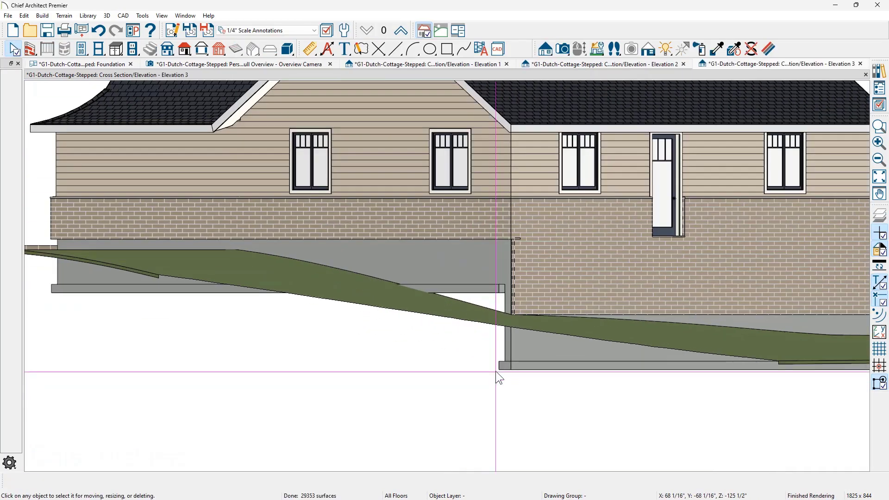
left_click(485, 272)
left_click_drag(484, 274, 509, 360)
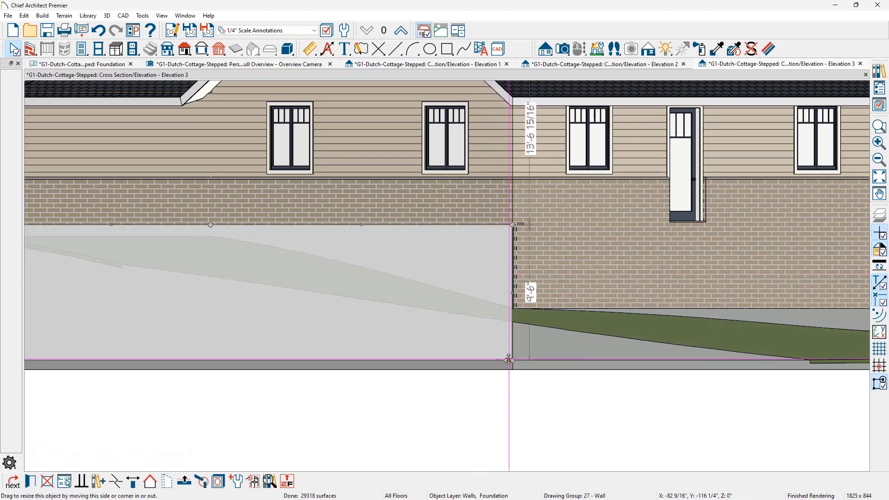
Step: Make that side foundation wall a pony wall with a Brick-6 upper wall
double_click(509, 359)
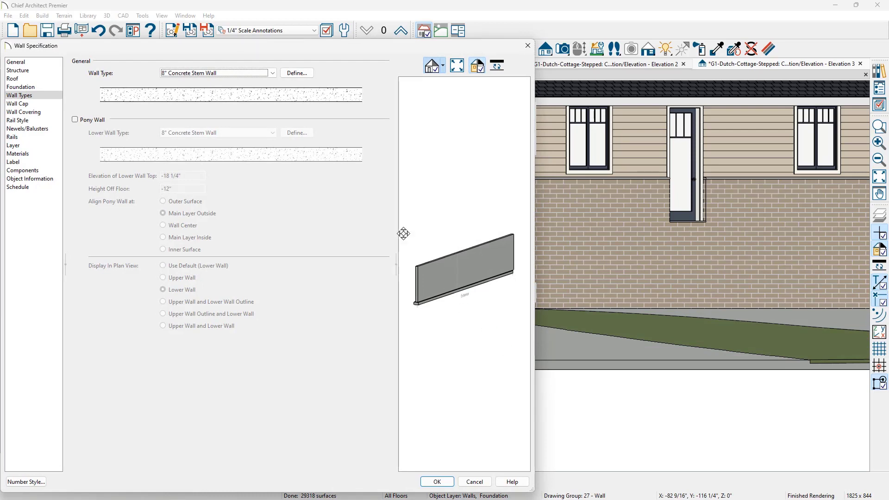
left_click(93, 121)
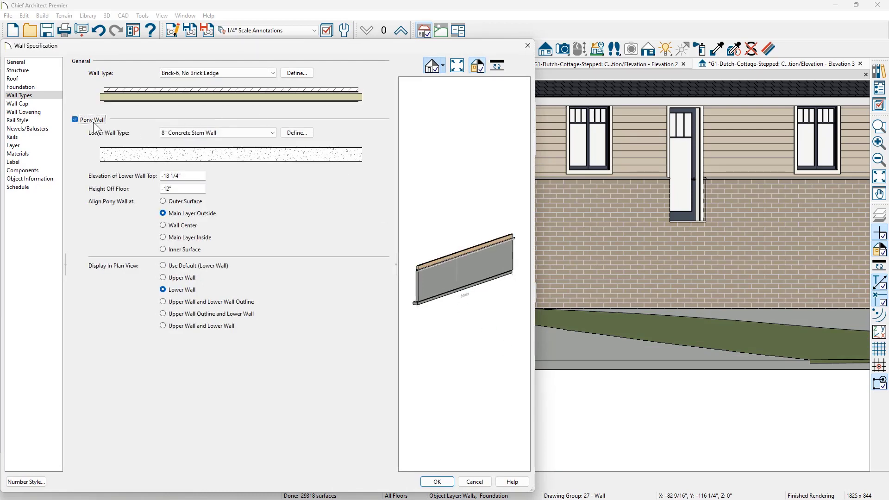
left_click(205, 73)
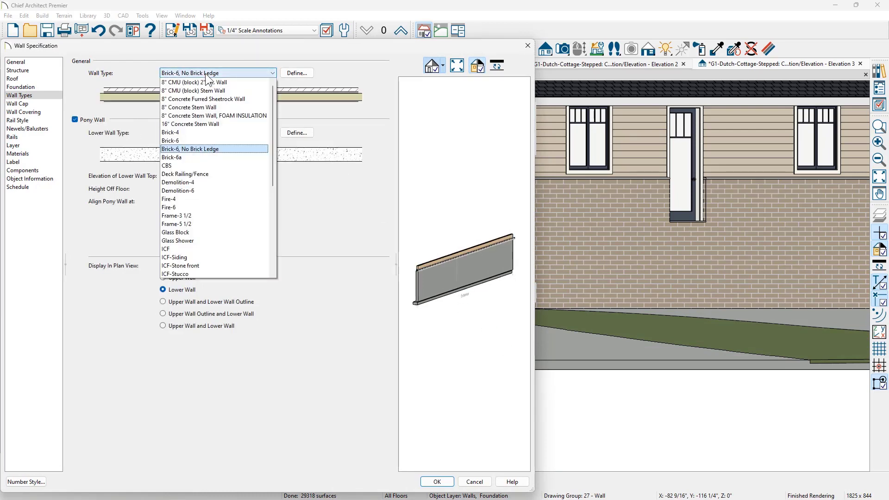
left_click(185, 140)
left_click(423, 482)
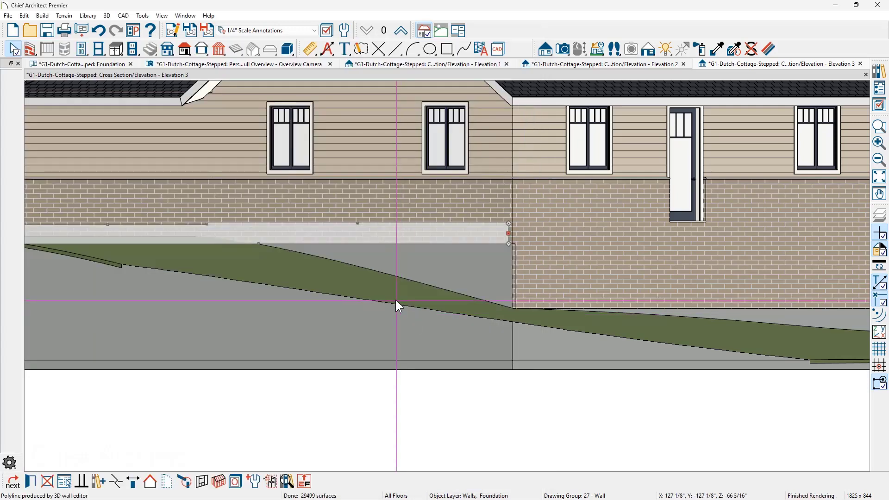
Step: Lower the brick section of the pony wall toward grade and close Elevation 3
key("Escape")
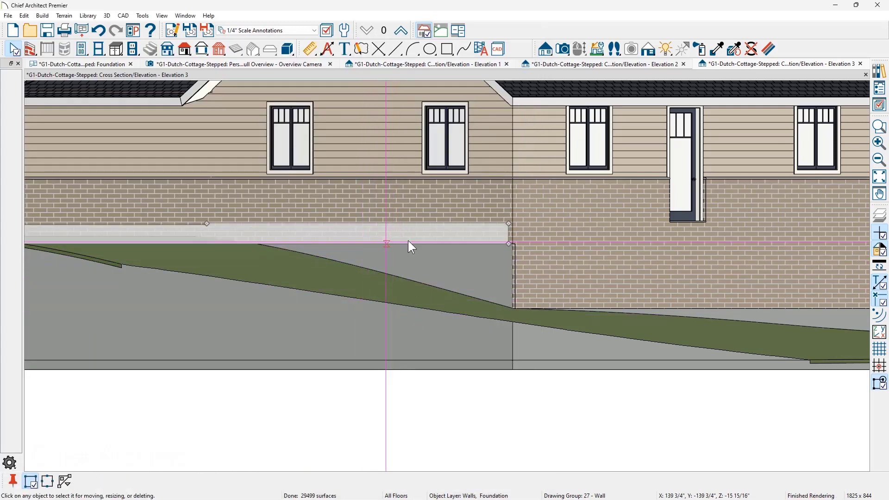
left_click(448, 244)
left_click_drag(458, 244, 496, 275)
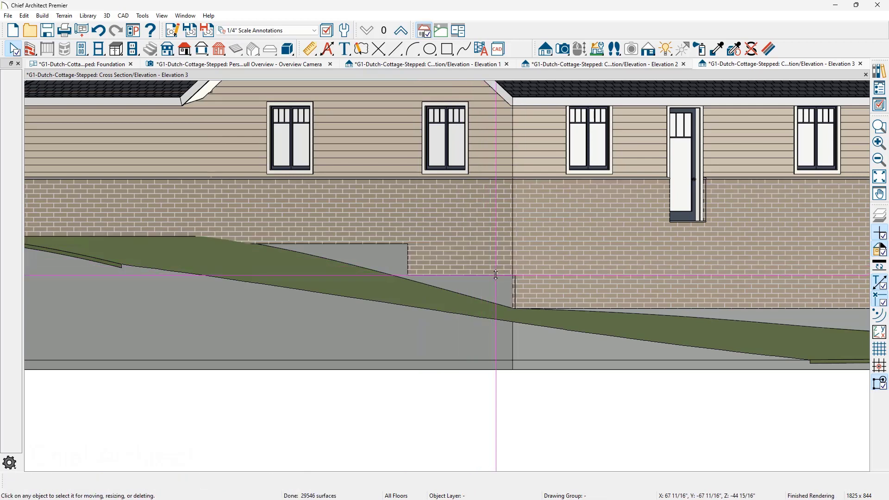
left_click(861, 64)
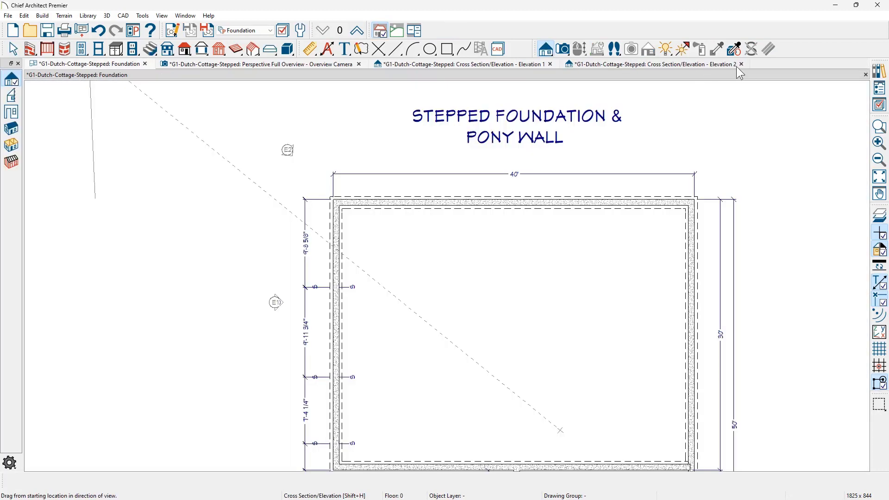
Step: Close the Elevation 2 view, leaving Elevation 1's stepped-foundation cross-section displayed
left_click(742, 63)
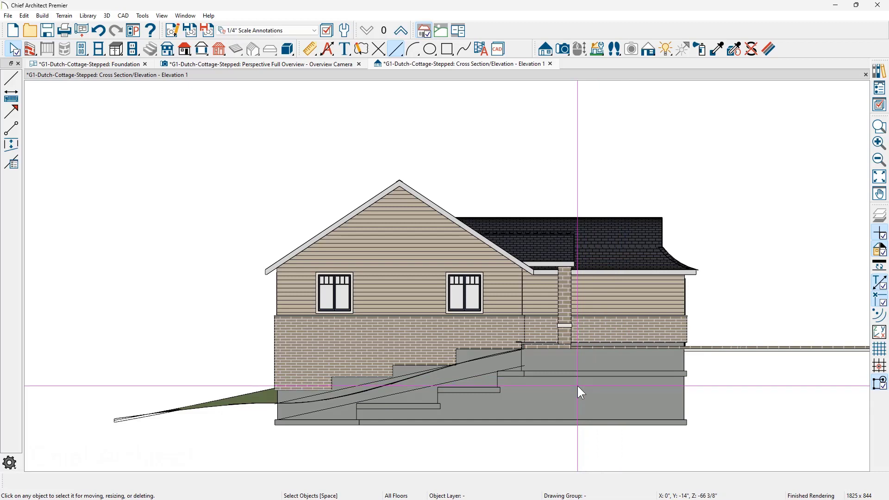
Step: In the Perspective Full Overview, drag the garage-side foundation wall's bottom edge up to a new height
left_click(335, 65)
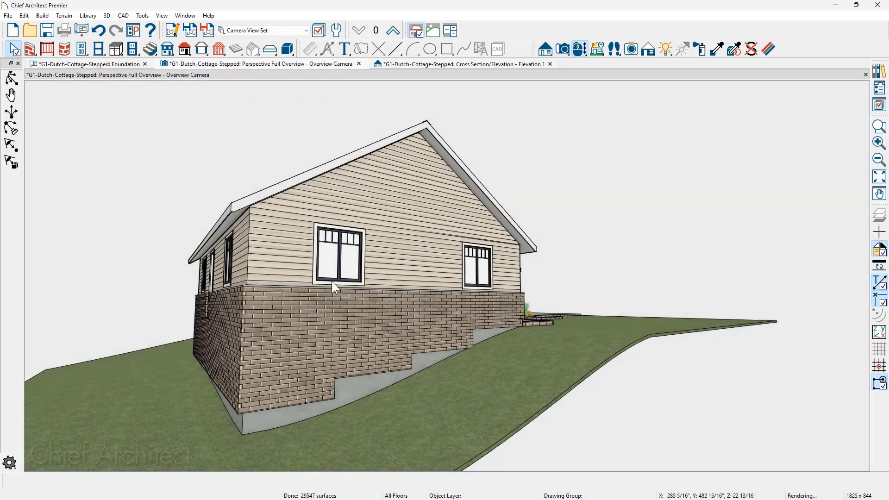
left_click_drag(239, 284, 426, 352)
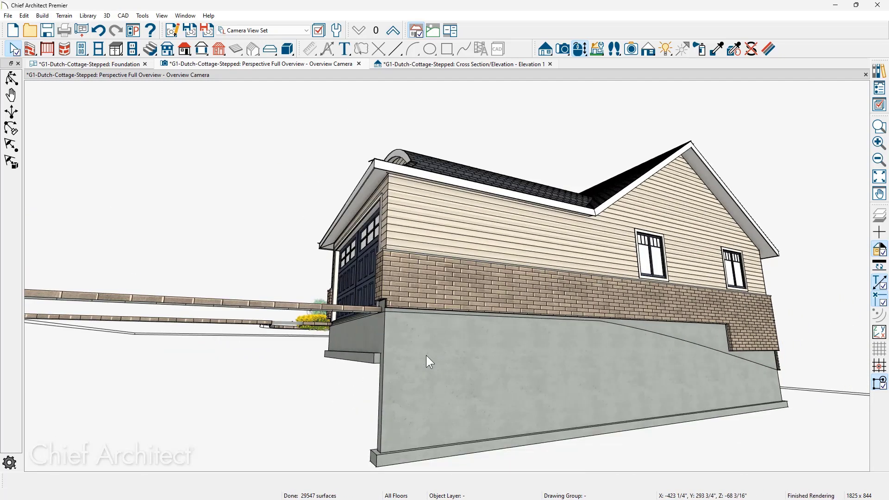
left_click(645, 402)
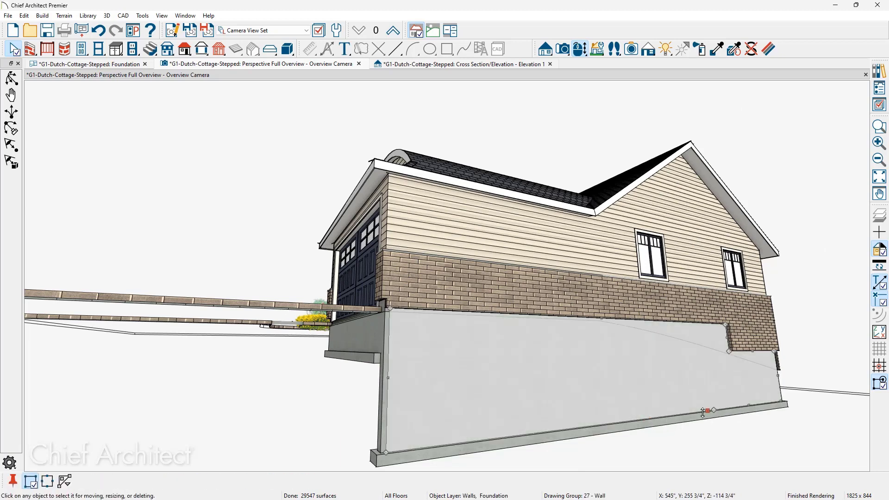
left_click(708, 411)
left_click_drag(708, 411, 380, 354)
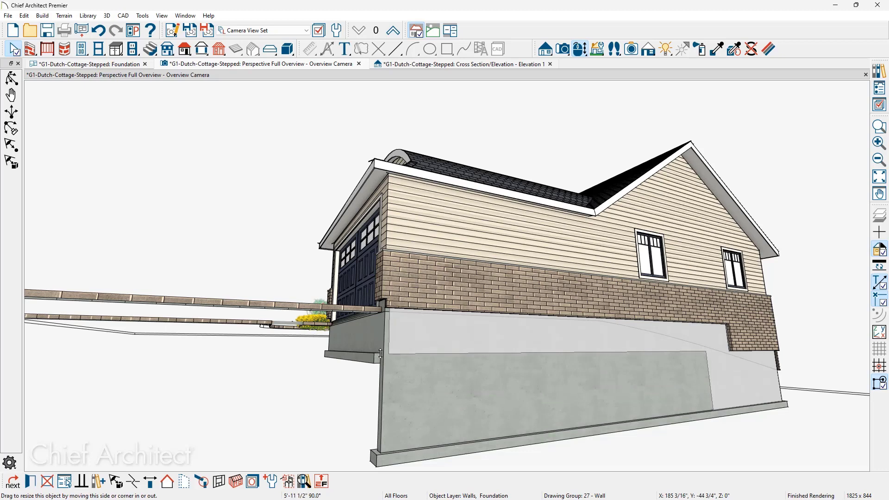
left_click_drag(380, 353, 380, 353)
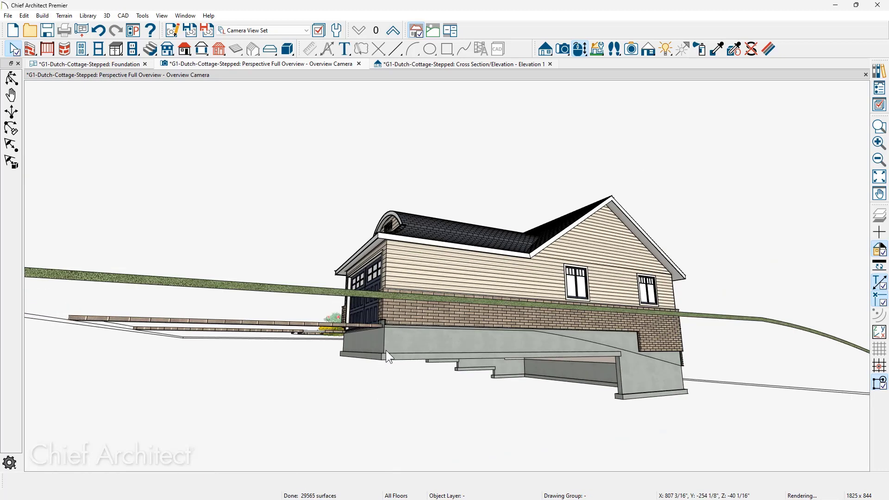
Step: Orbit and pan the 3D view to inspect the stepped foundation, then return to Elevation 1
middle_click_drag(396, 288, 681, 313)
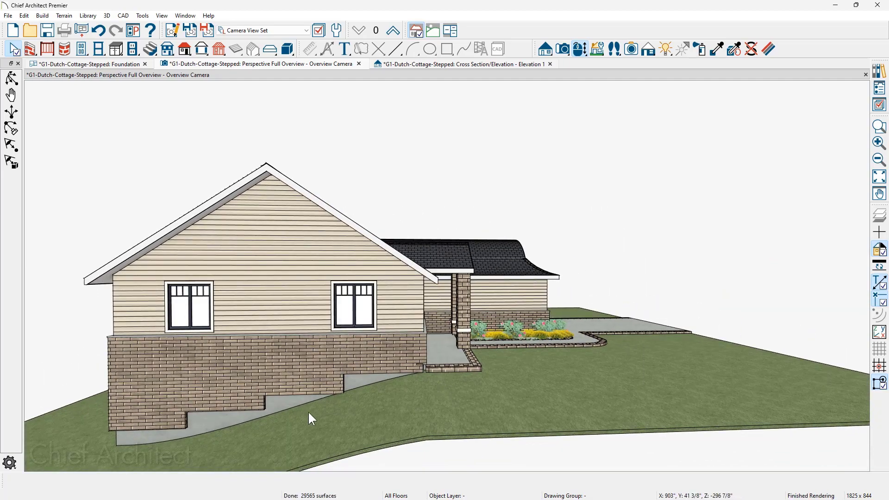
scroll(304, 402, "up", 3)
middle_click_drag(315, 388, 399, 372)
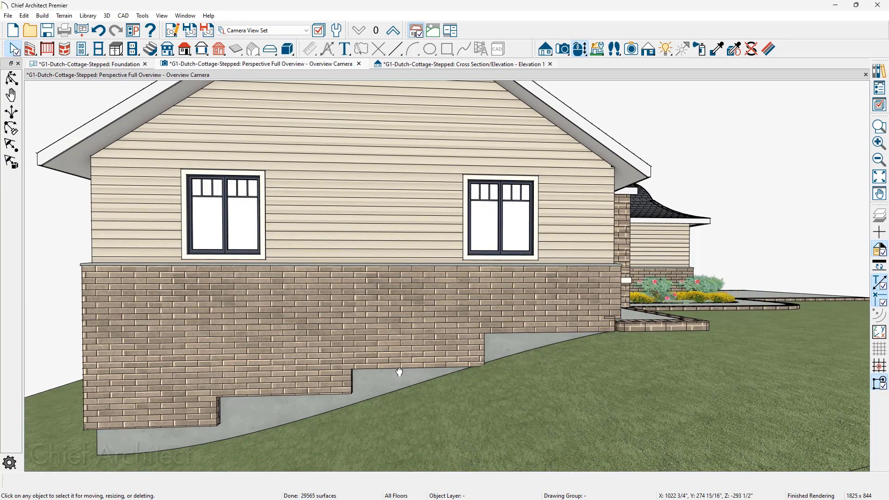
left_click(489, 65)
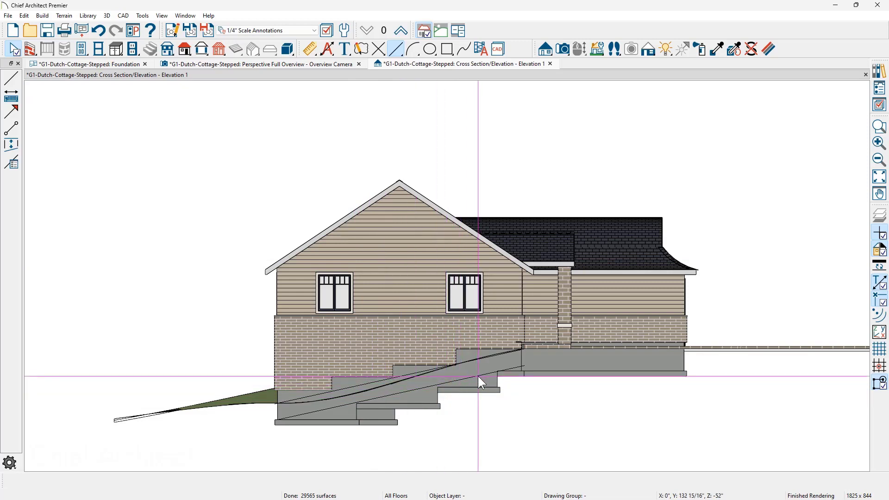
Step: Override Elevation 1's below-grade lines with grey color, dashed style and weight 1
left_click(171, 30)
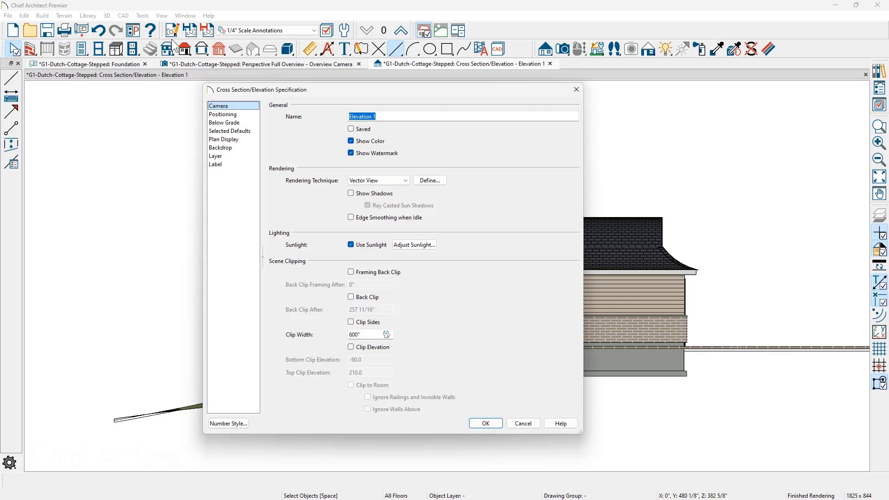
left_click(236, 123)
left_click(291, 119)
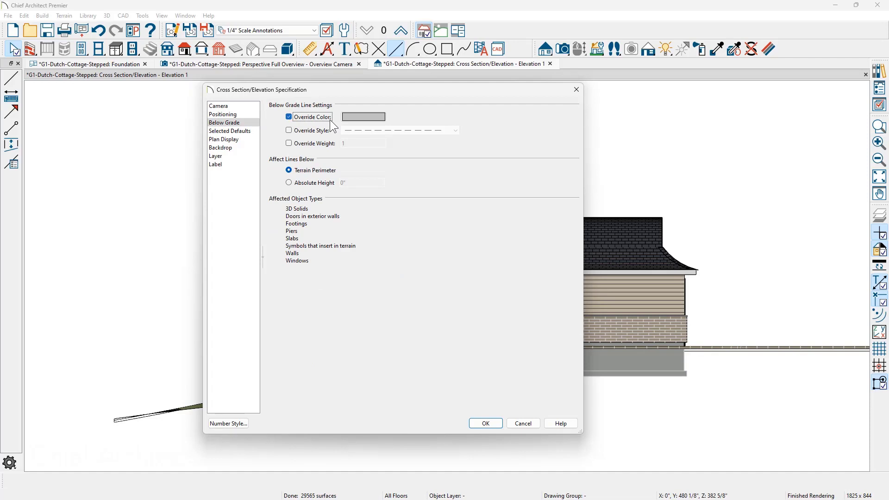
left_click(312, 130)
left_click(302, 144)
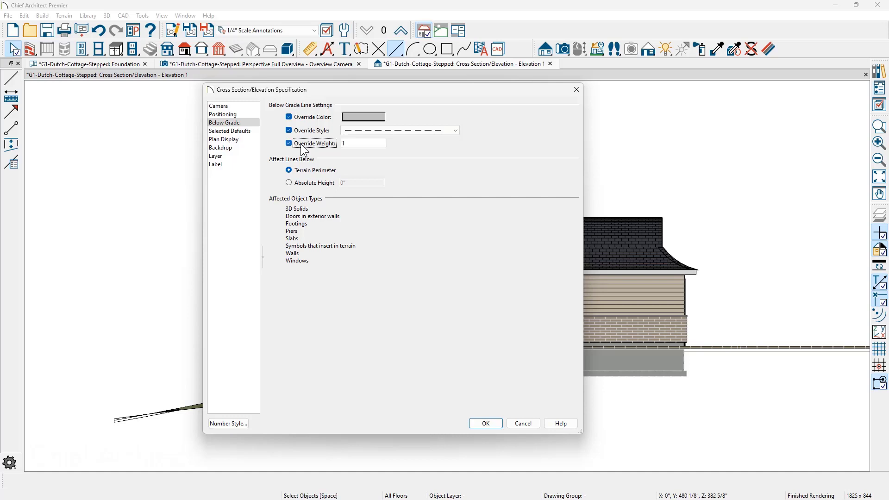
left_click(485, 423)
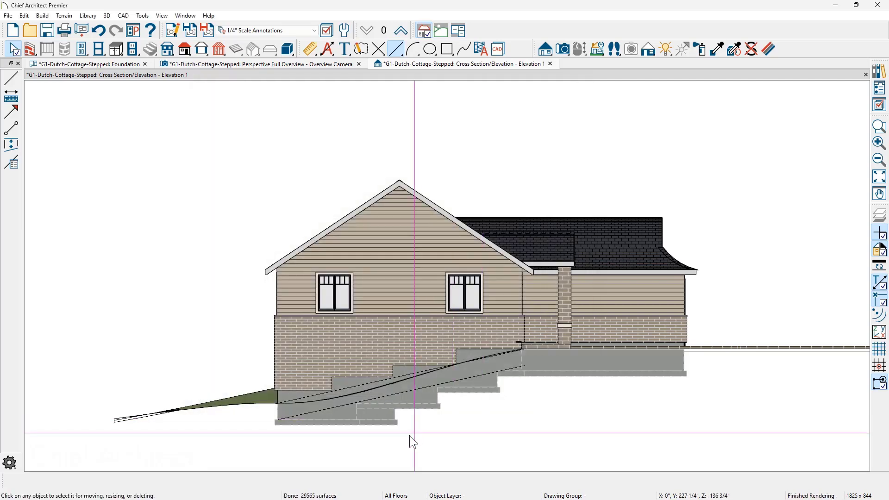
scroll(397, 439, "up", 5)
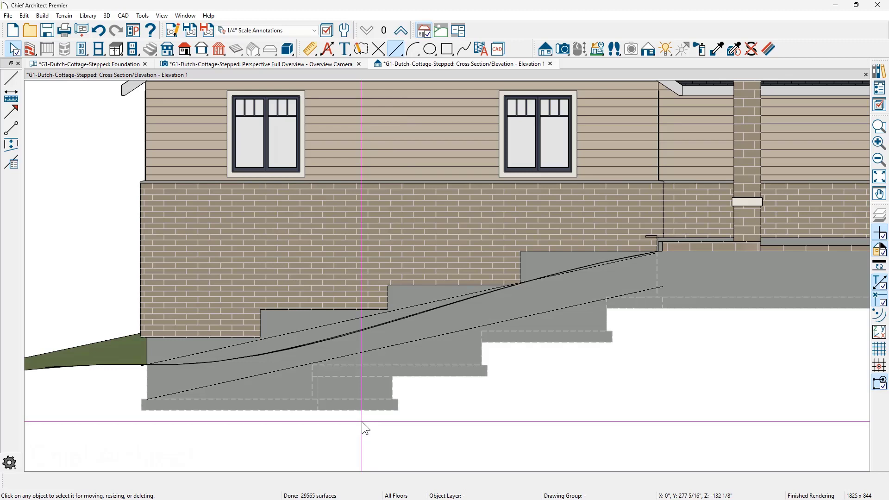
Step: Recheck the elevation view settings, close them unchanged, and switch to the Foundation plan
left_click(179, 35)
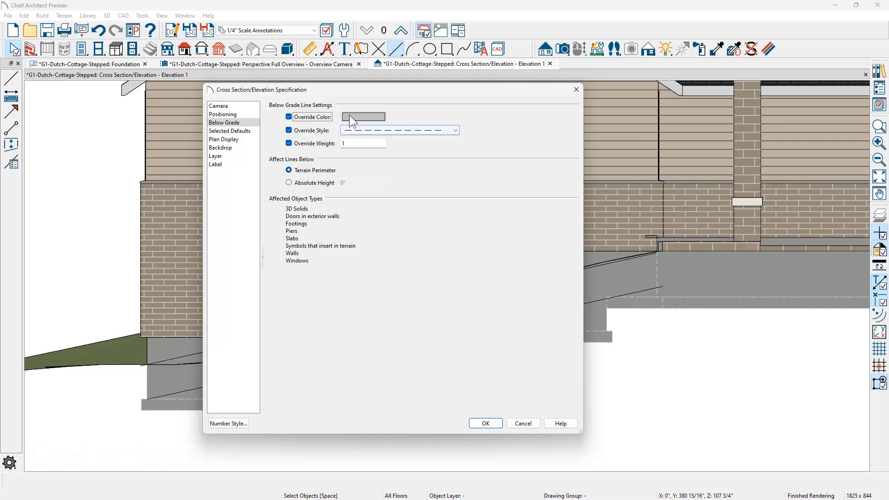
left_click_drag(354, 90, 656, 269)
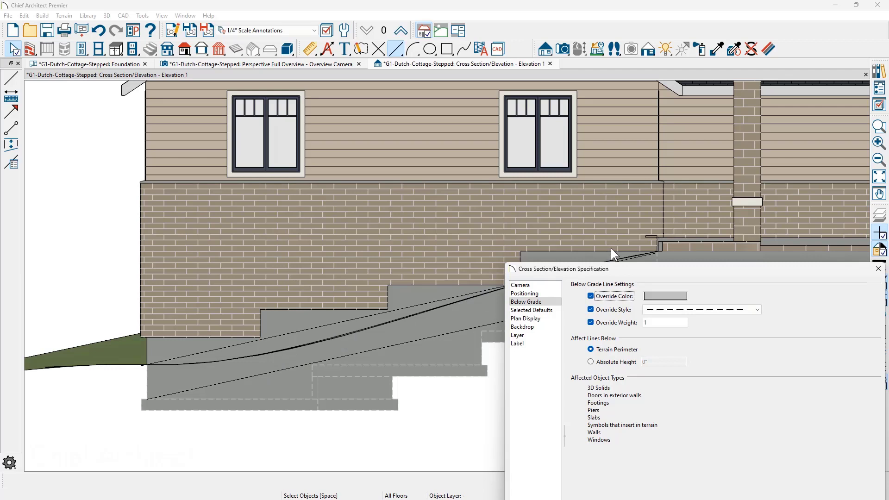
key("Return")
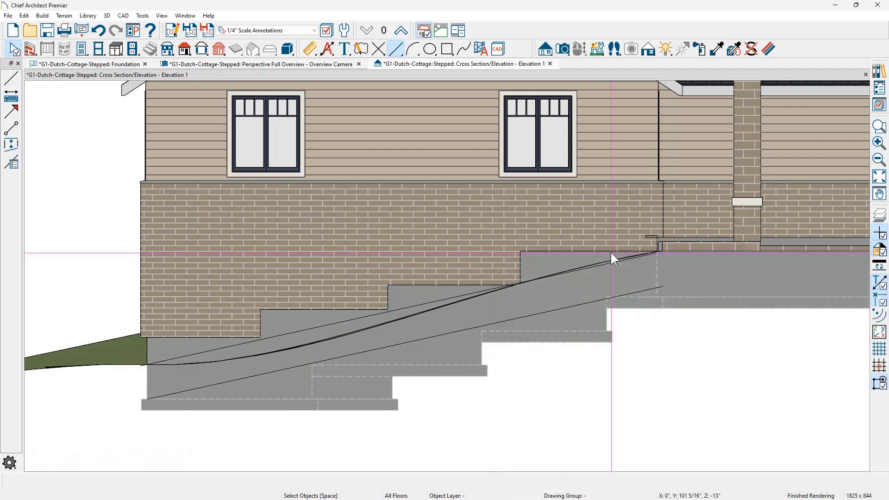
left_click(122, 66)
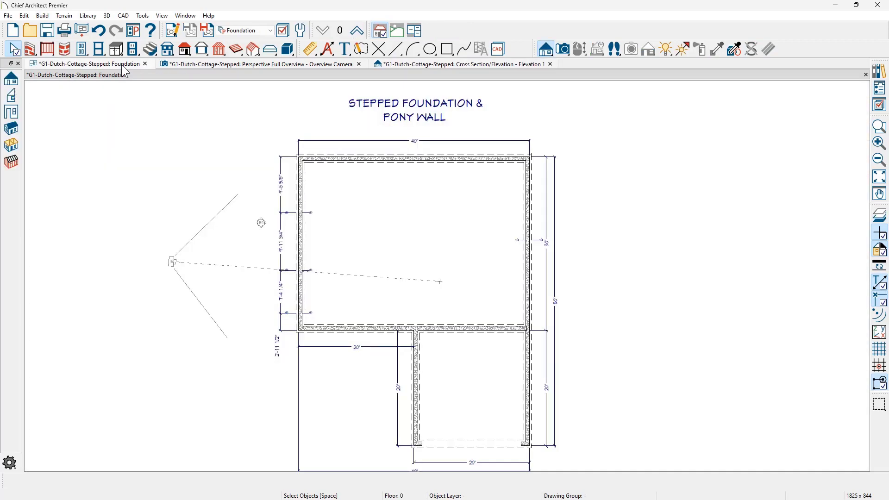
Step: In the Foundation plan's view settings, set Pony Wall Display to Upper Wall Outline and Lower Wall
scroll(297, 221, "up", 3)
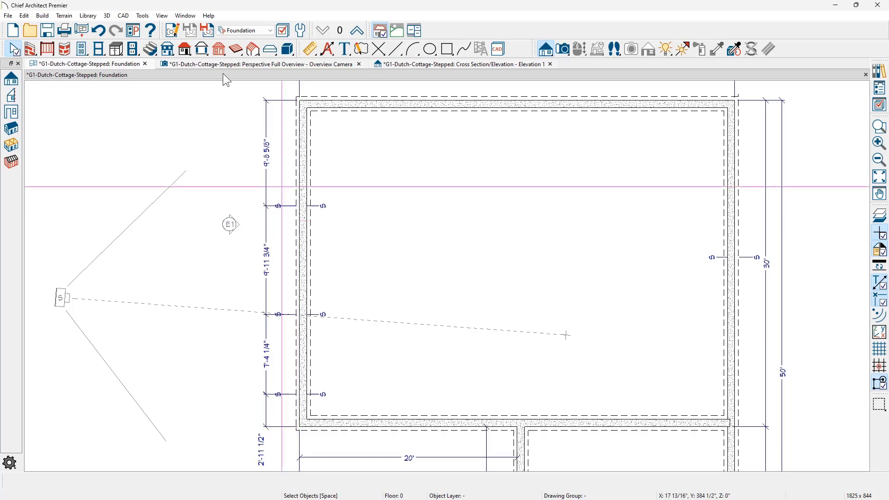
left_click(178, 31)
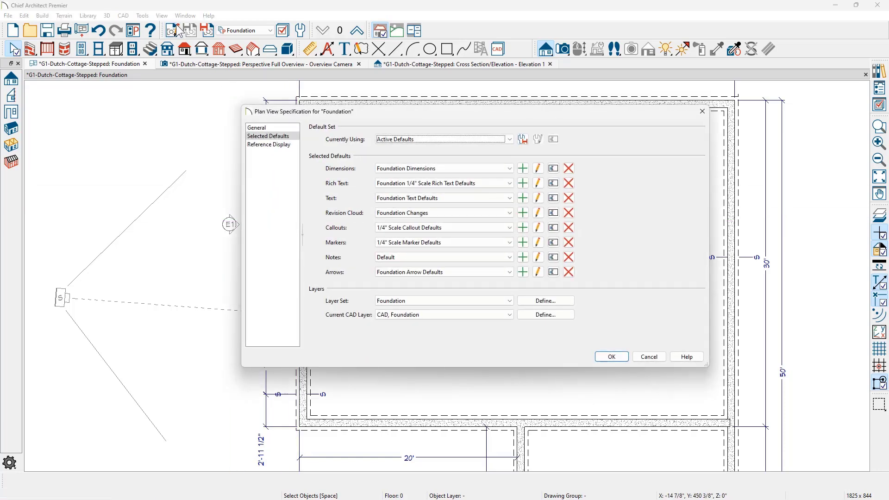
left_click(277, 128)
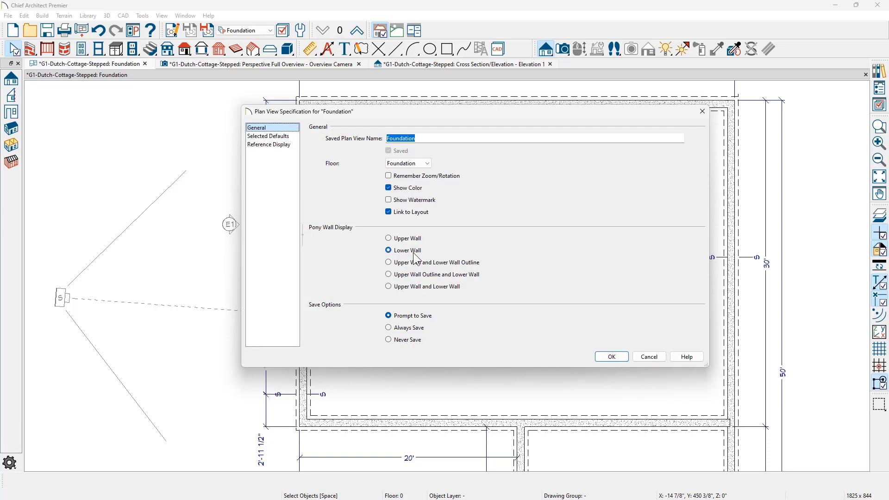
left_click(403, 287)
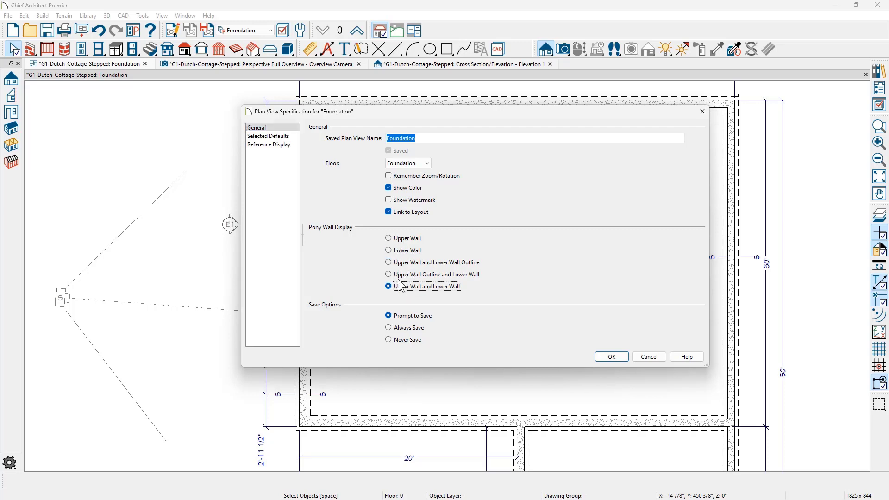
left_click(419, 274)
left_click(610, 358)
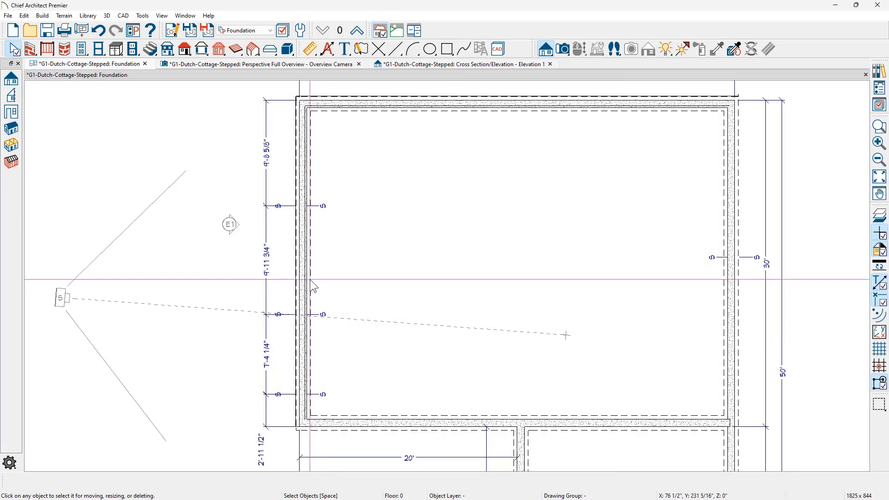
scroll(311, 280, "up", 3)
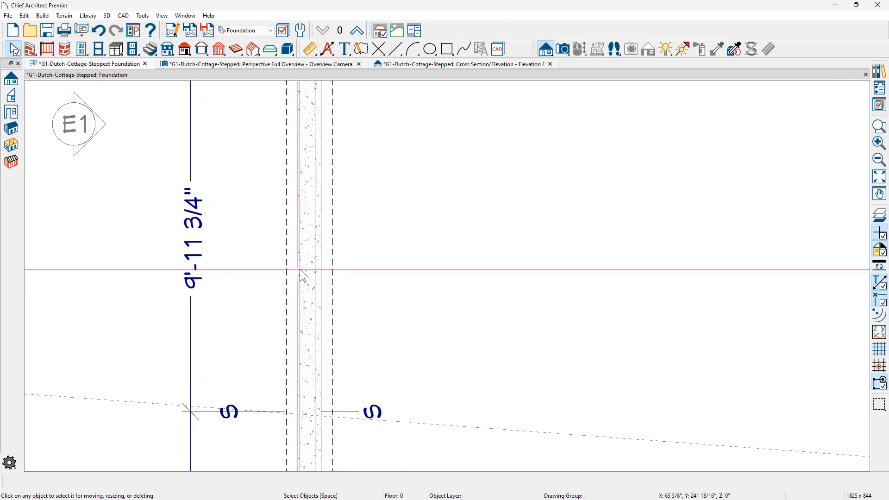
scroll(303, 276, "up", 1)
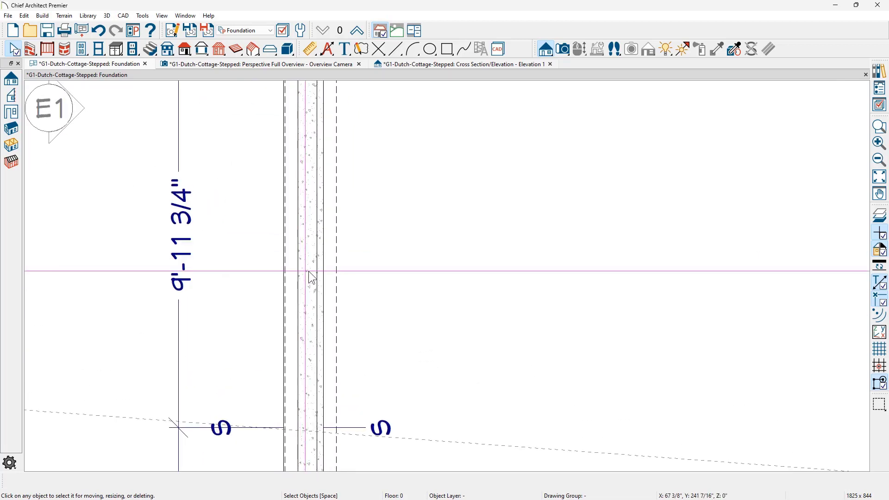